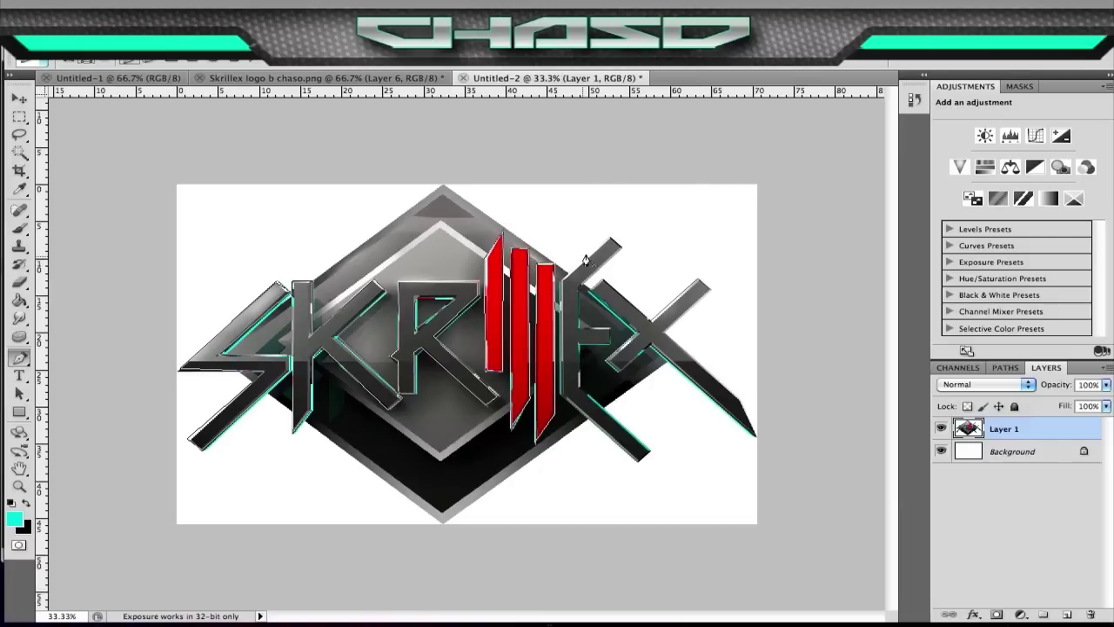
Hide the Layer 1 logo image so only the traced Skrillex outline shows, and save the document.
mouse_move(557, 623)
left_click(236, 589)
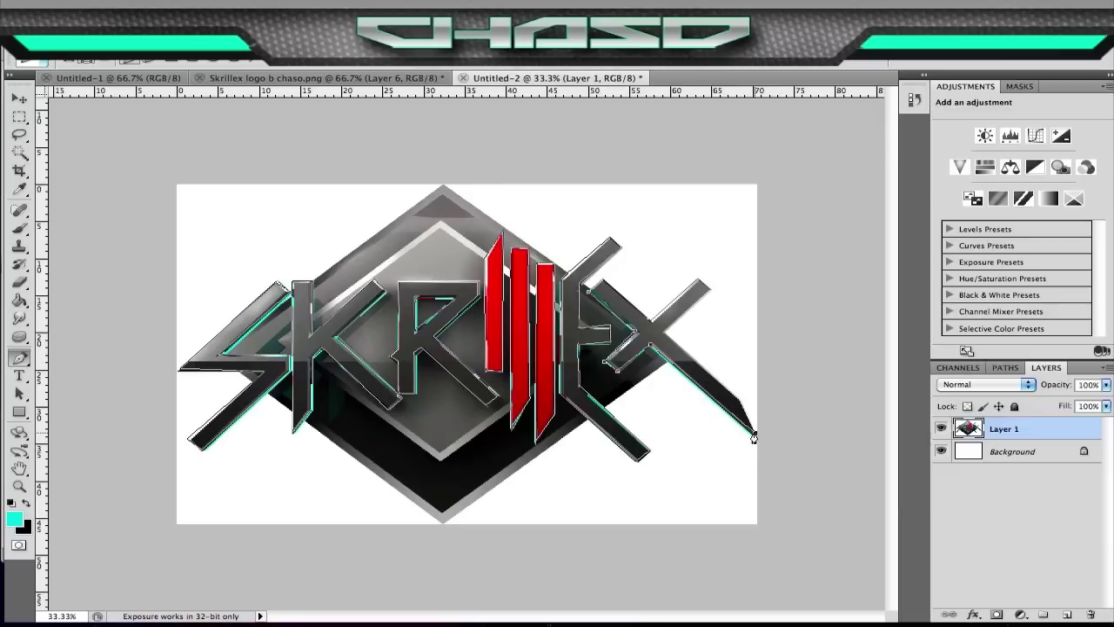
left_click(941, 428)
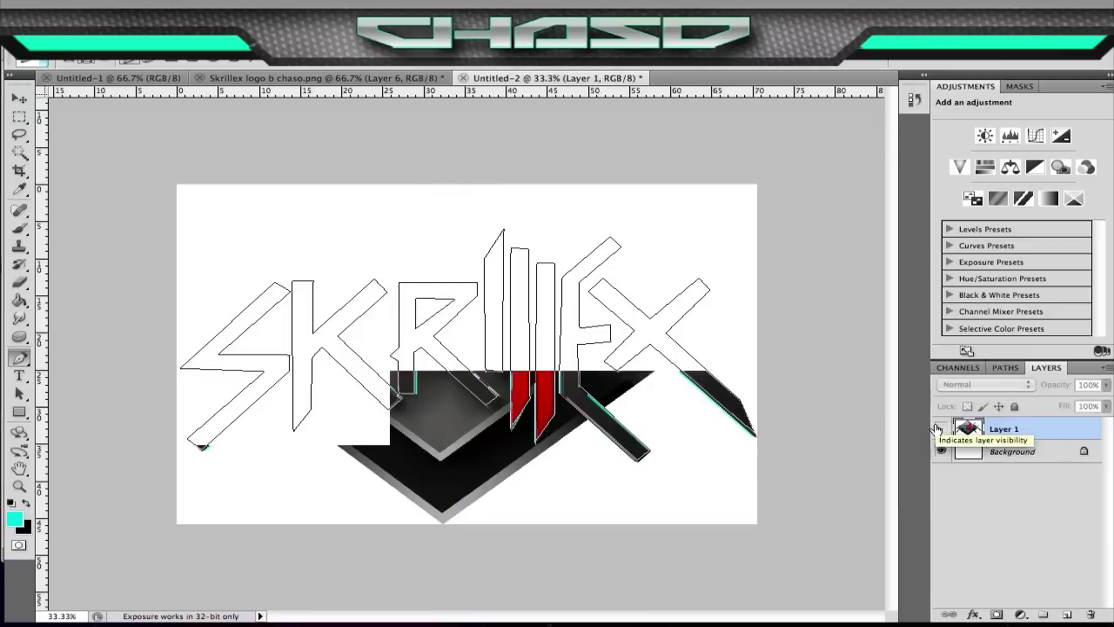
key("ctrl+s")
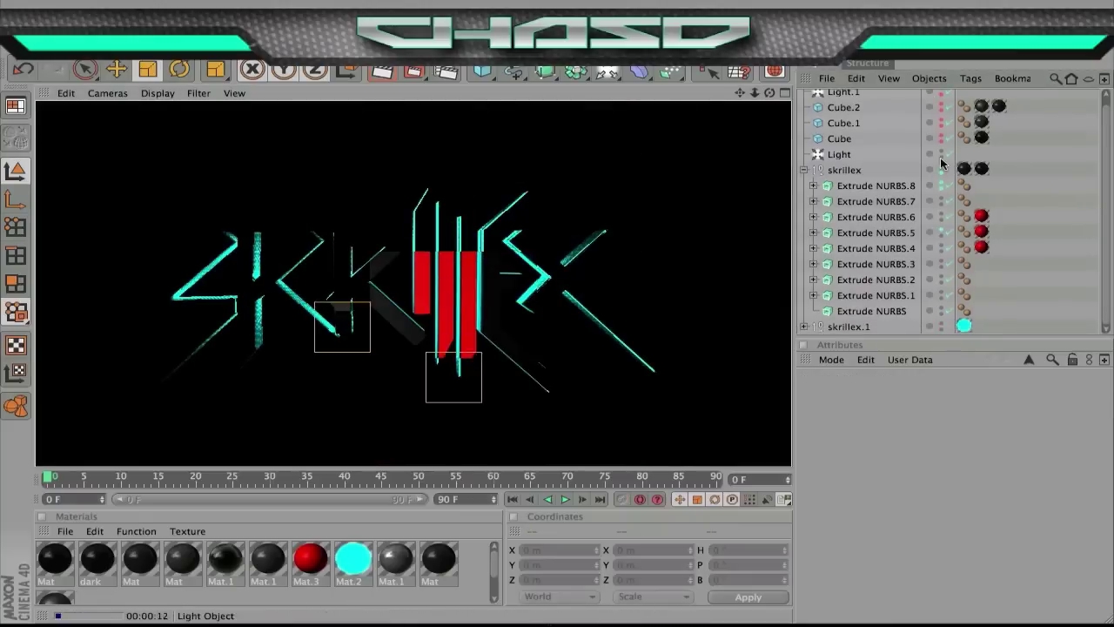
Review the red, cyan and black logo materials, then render the logo at 1280x720.
left_click(310, 559)
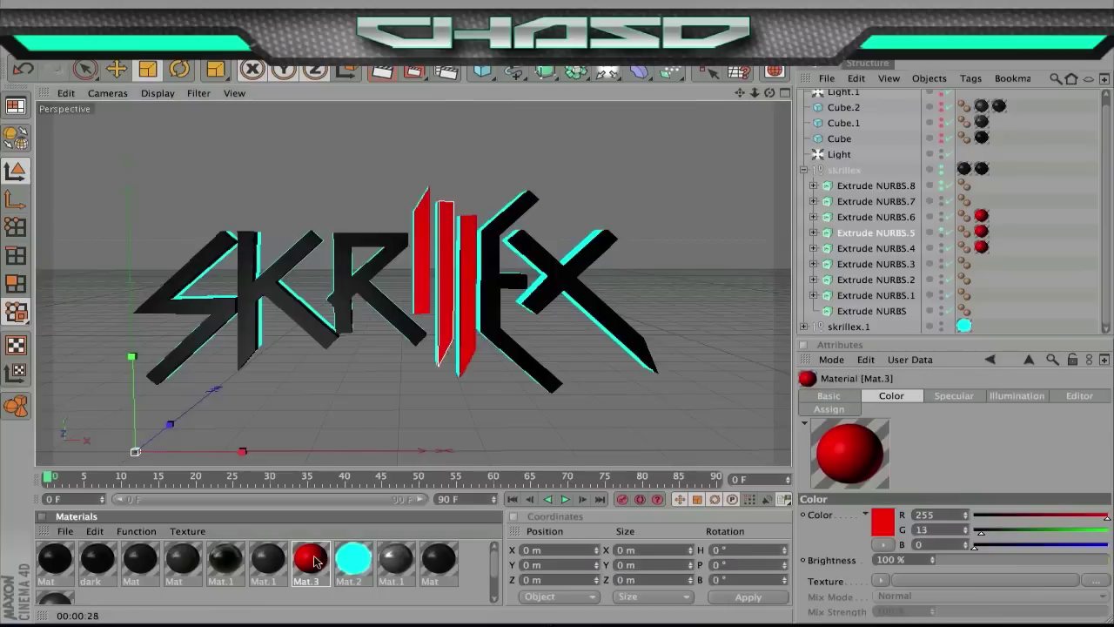
double_click(315, 561)
left_click(352, 560)
left_click(277, 105)
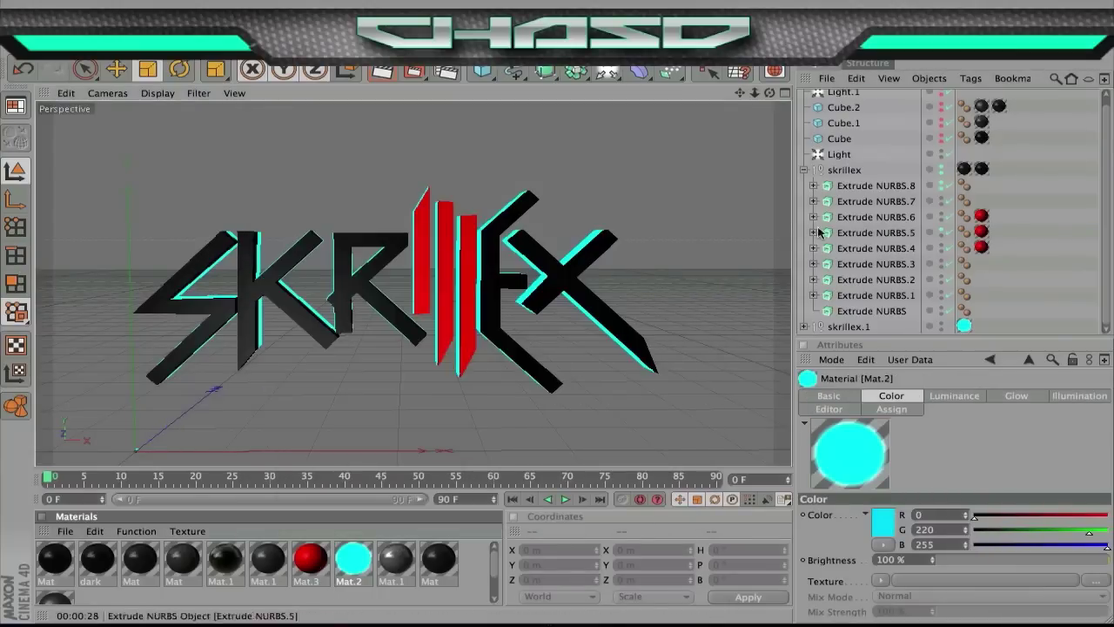
double_click(139, 560)
left_click(292, 260)
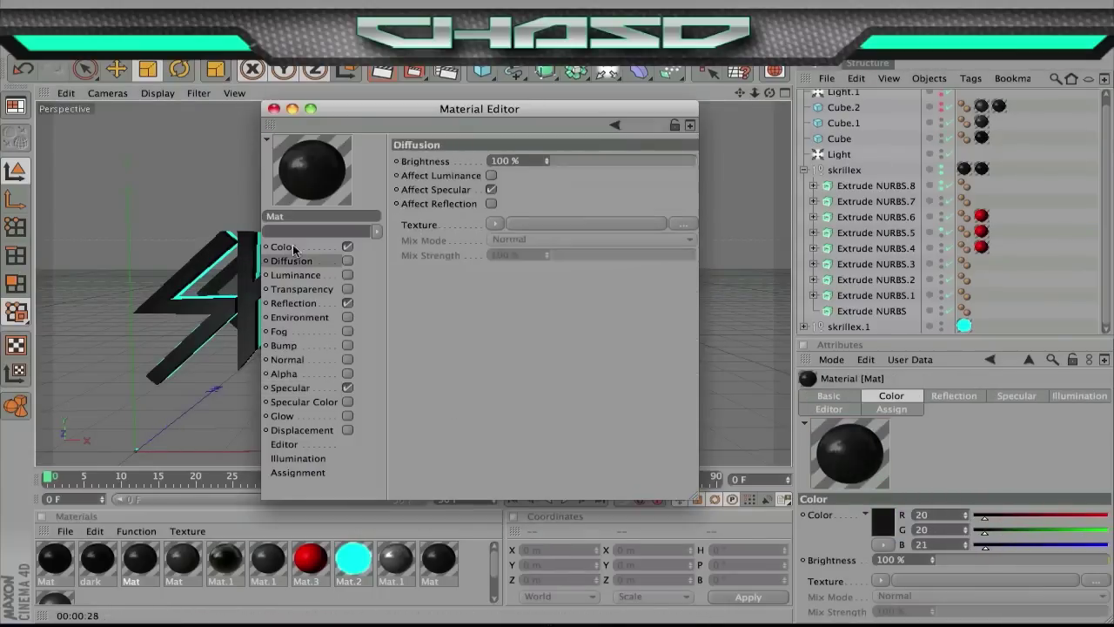
left_click(274, 109)
key("ctrl+r")
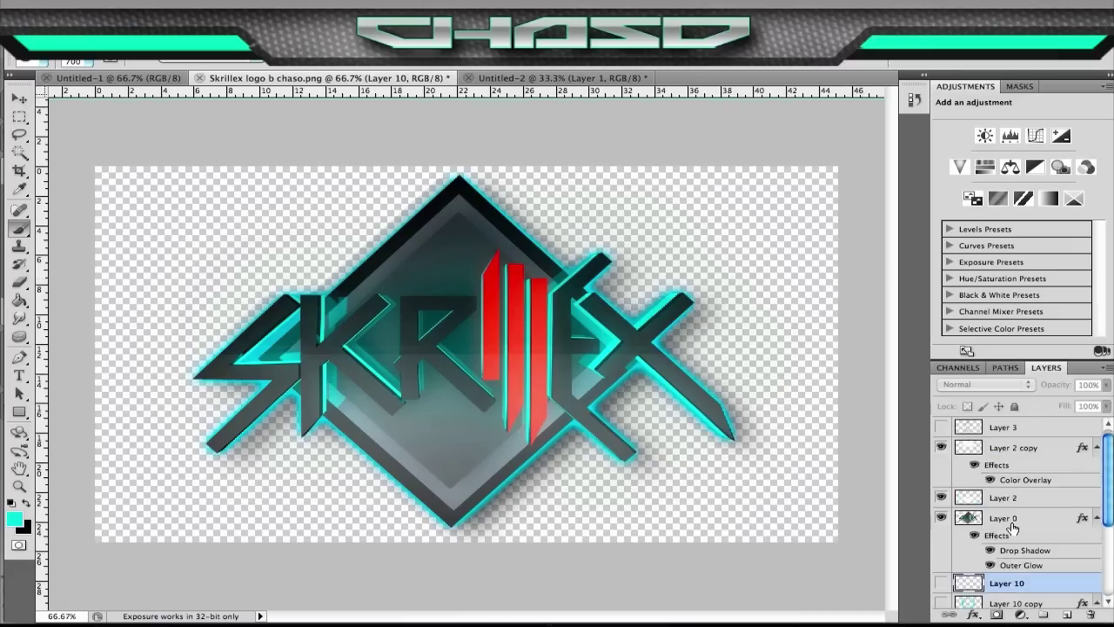
Give Layer 0 an outer glow, adjusted drop shadow and bevel and emboss.
double_click(1012, 528)
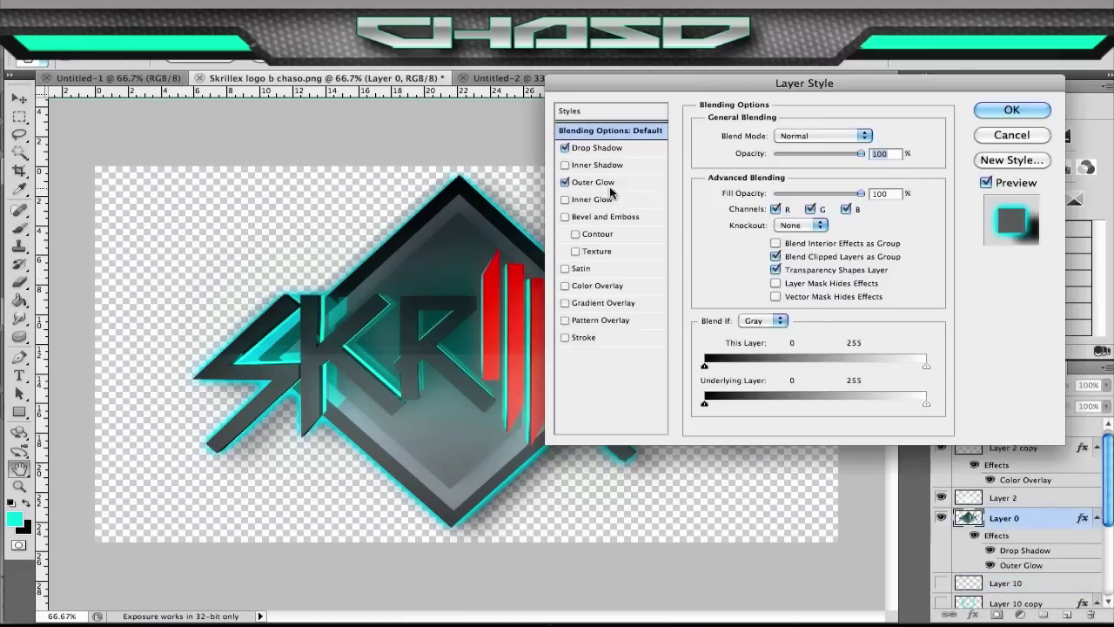
left_click(592, 182)
left_click(565, 182)
left_click(597, 148)
left_click_drag(764, 178, 857, 205)
left_click(592, 182)
left_click(608, 215)
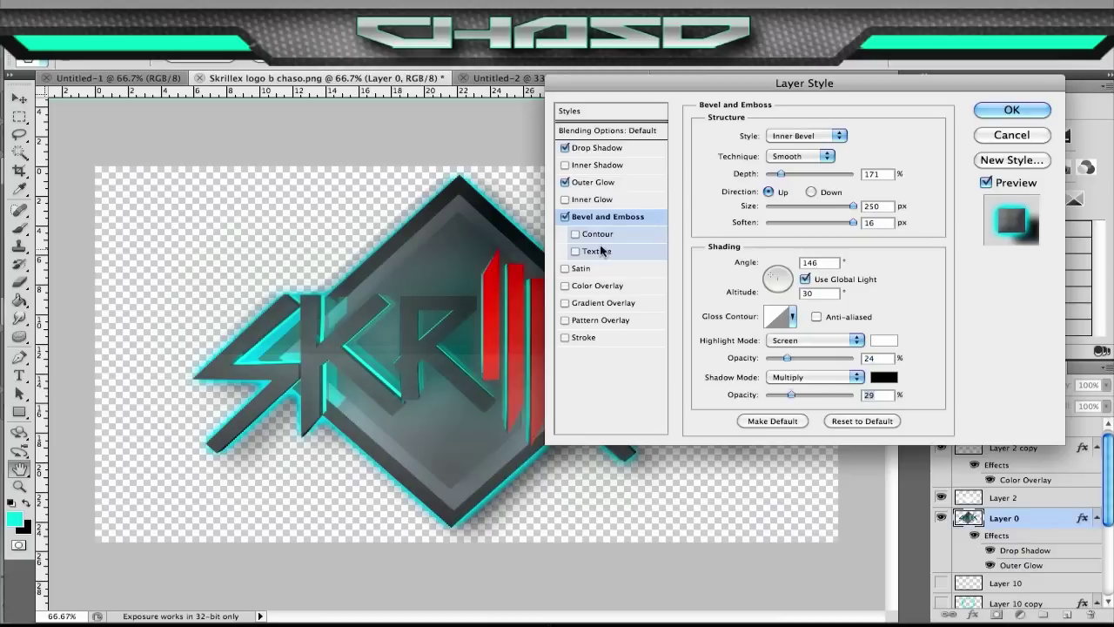
key("Return")
Reveal the grungy teal texture layers (Layer 4, Layer 8) and select Layer 9.
key("b")
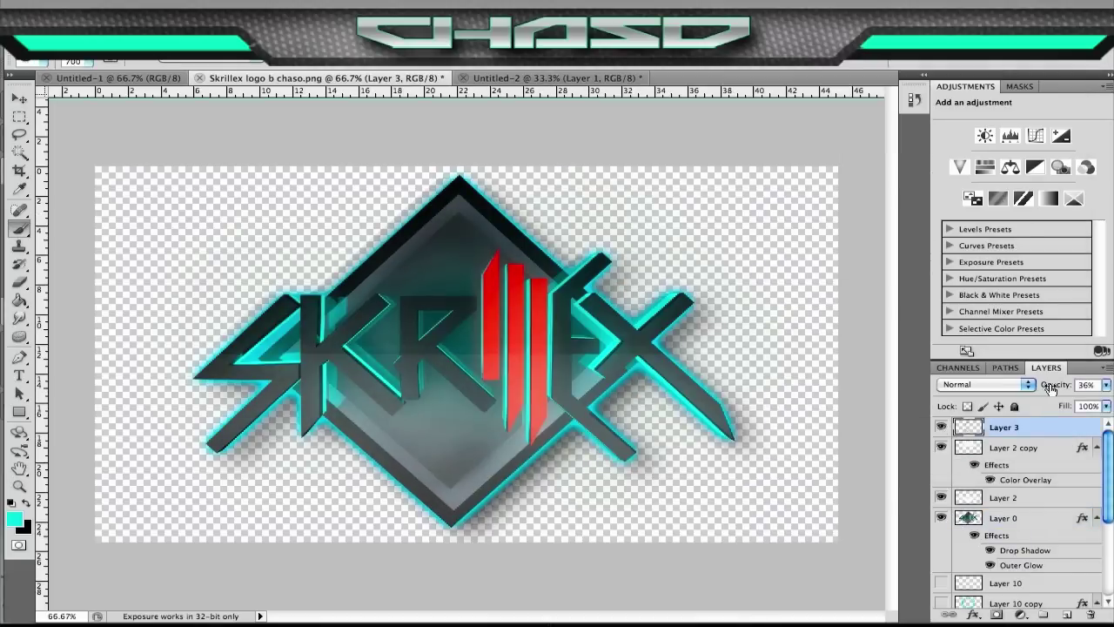
scroll(1018, 505, "down", 2)
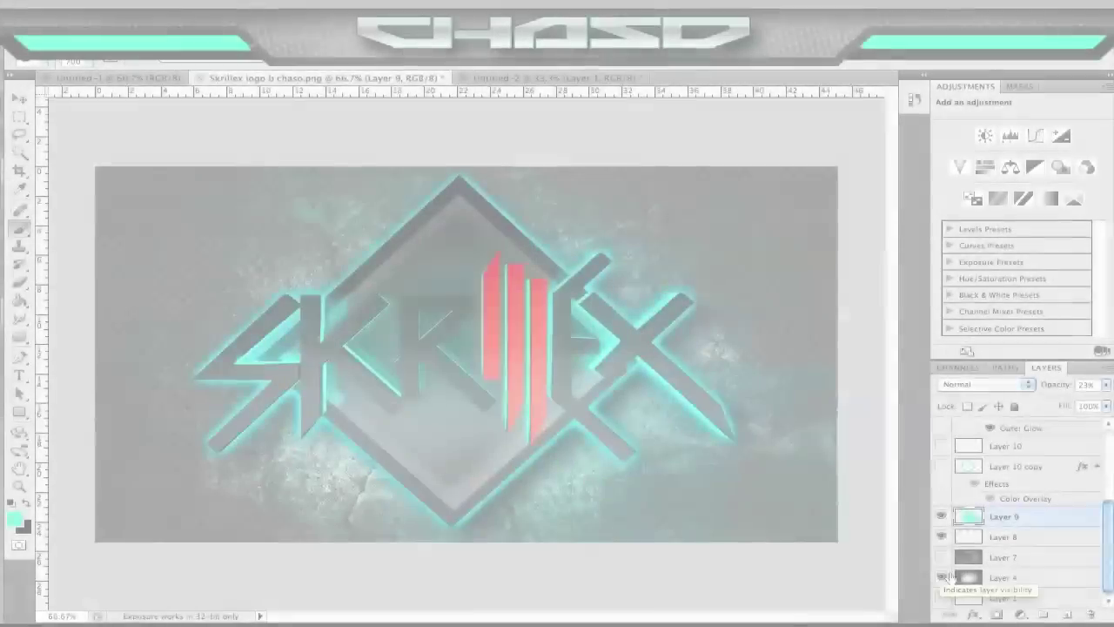
left_click(952, 577)
left_click(939, 537)
scroll(978, 493, "up", 2)
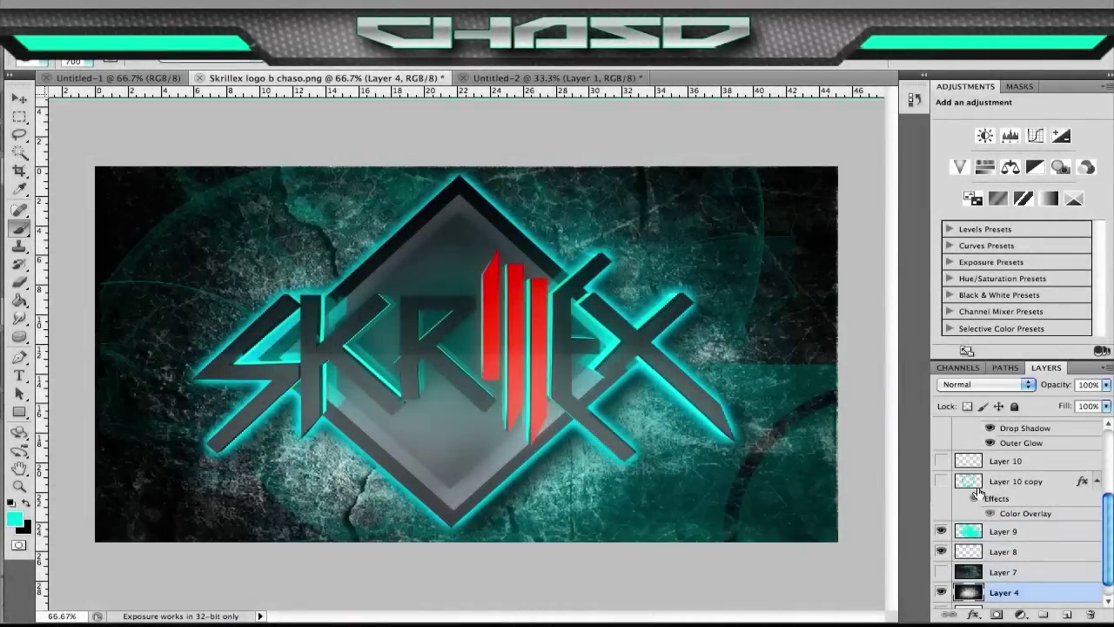
scroll(1107, 485, "up", 1)
left_click(970, 572)
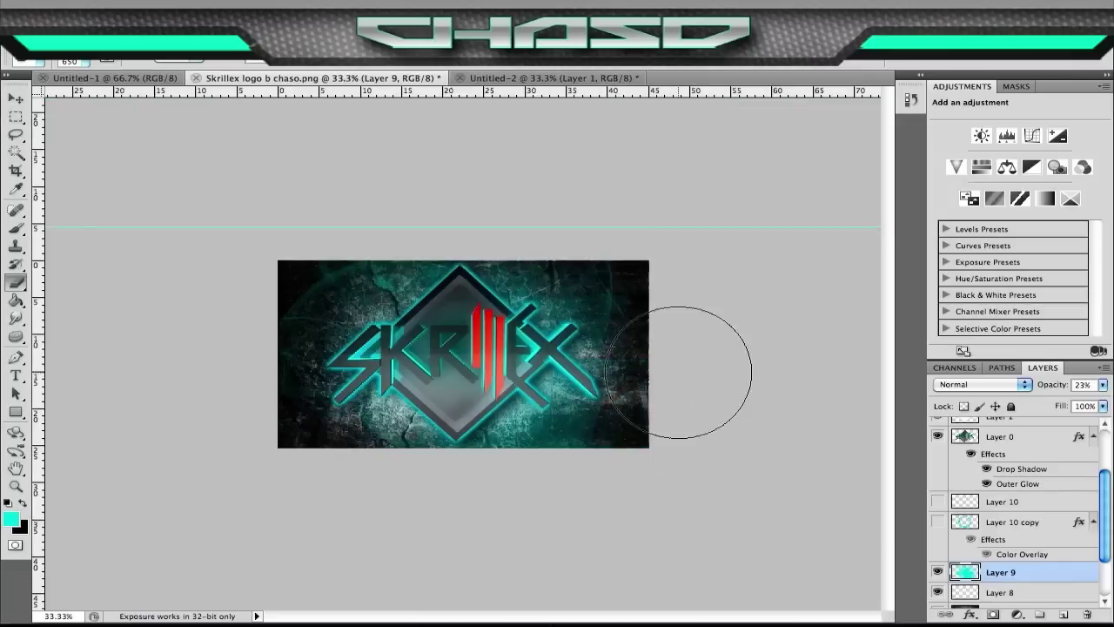
key("ctrl+plus")
key("ctrl+plus")
key("ctrl+plus")
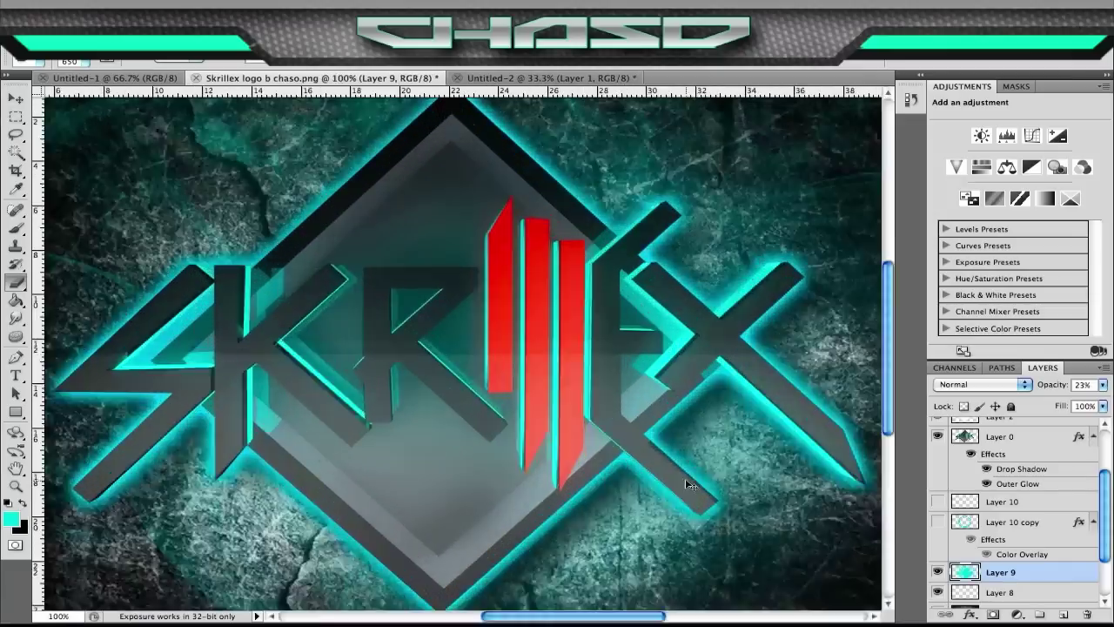
key("ctrl+minus")
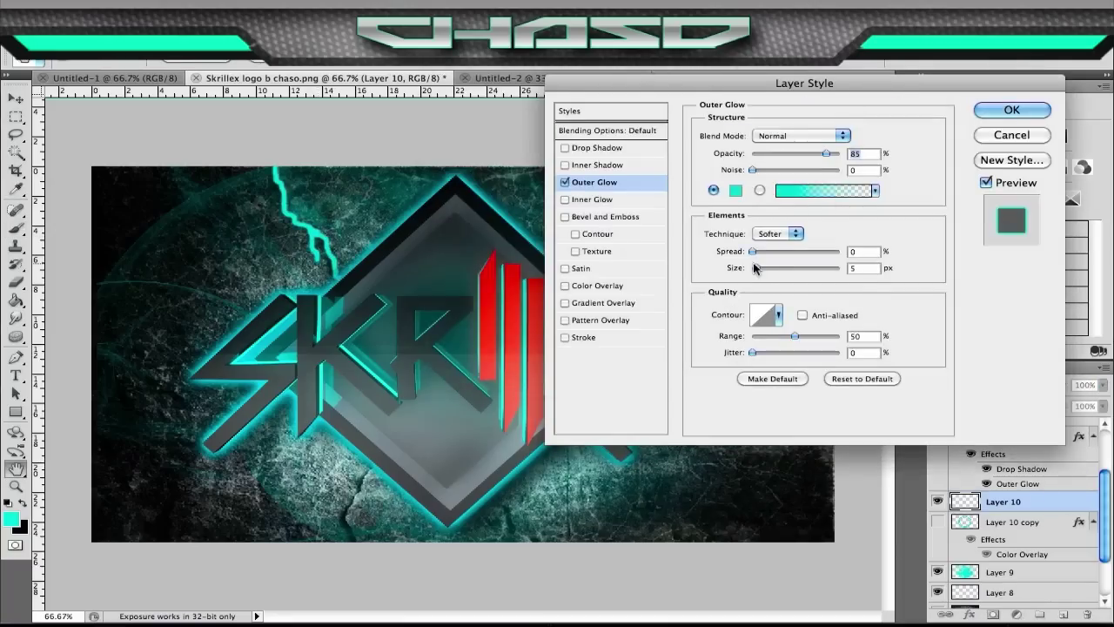
Stamp a lightning bolt brush above the K and warp it toward the upper-left edge.
left_click(1011, 109)
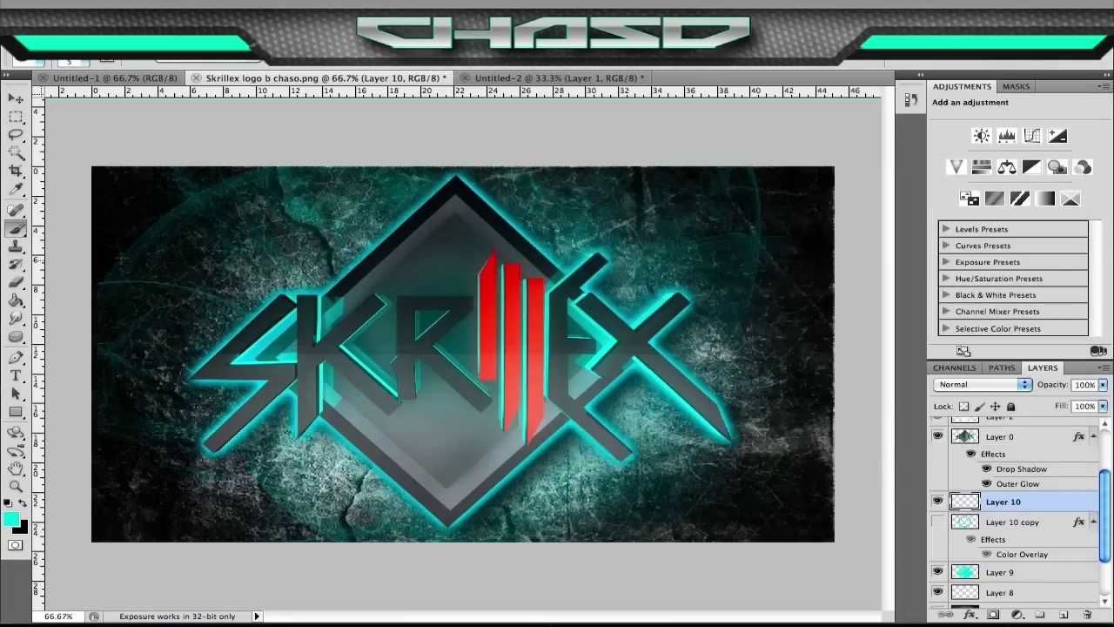
left_click(106, 61)
double_click(416, 390)
left_click(216, 273)
key("ctrl+t")
left_click_drag(209, 219, 297, 157)
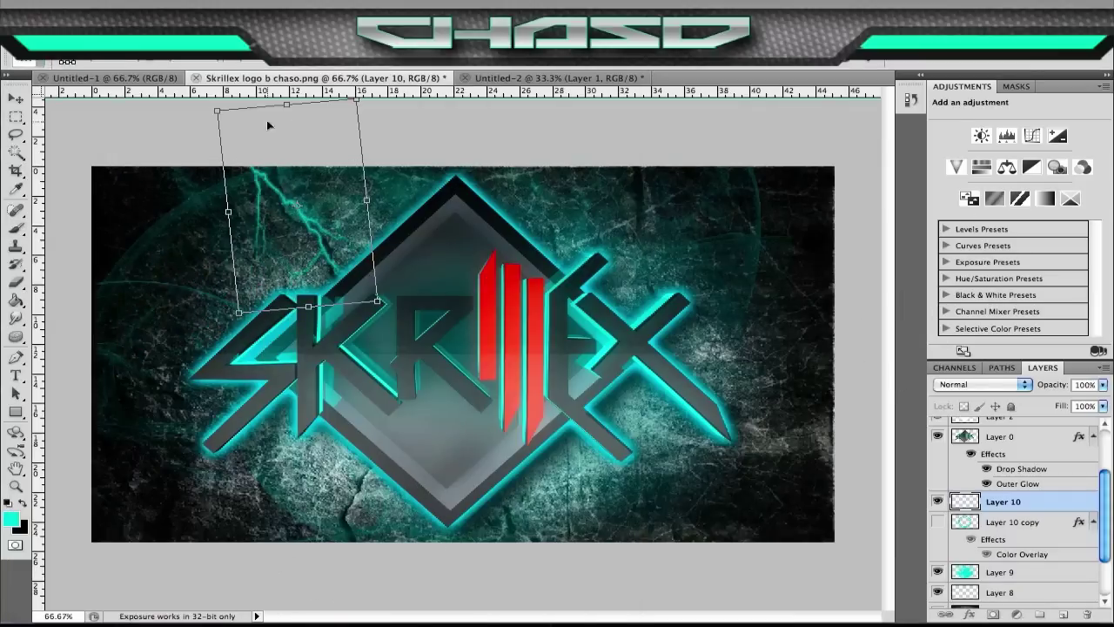
right_click(337, 241)
left_click(399, 353)
mouse_move(248, 131)
left_mouse_down()
mouse_move(196, 181)
mouse_move(209, 196)
left_mouse_up()
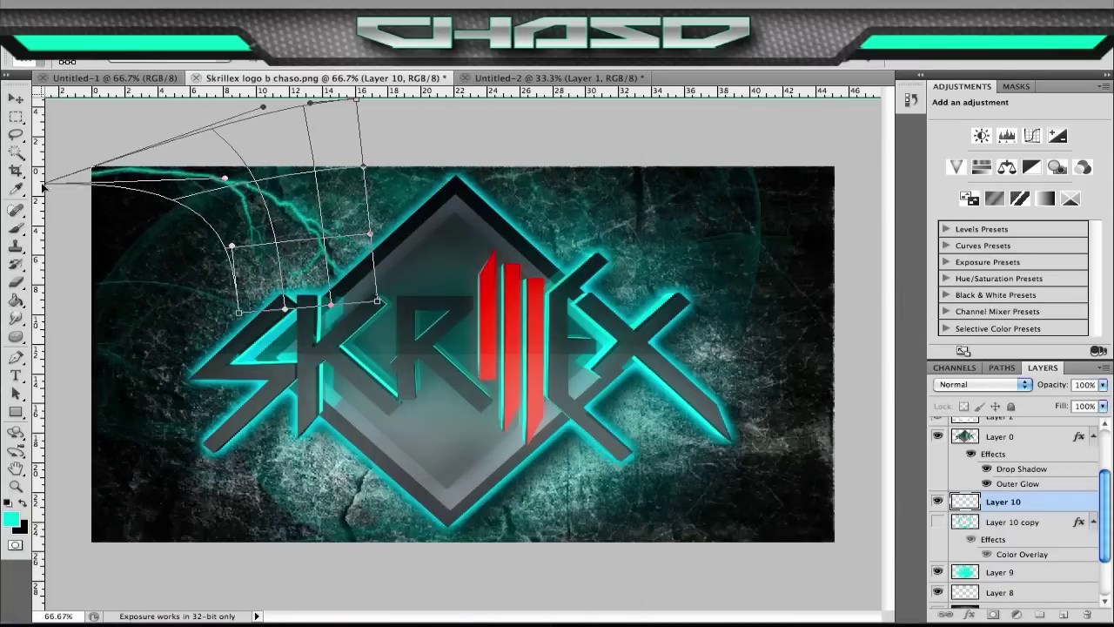
key("Return")
Add cyan smoke brush wisps on a new layer across the left and right sides.
right_click(371, 548)
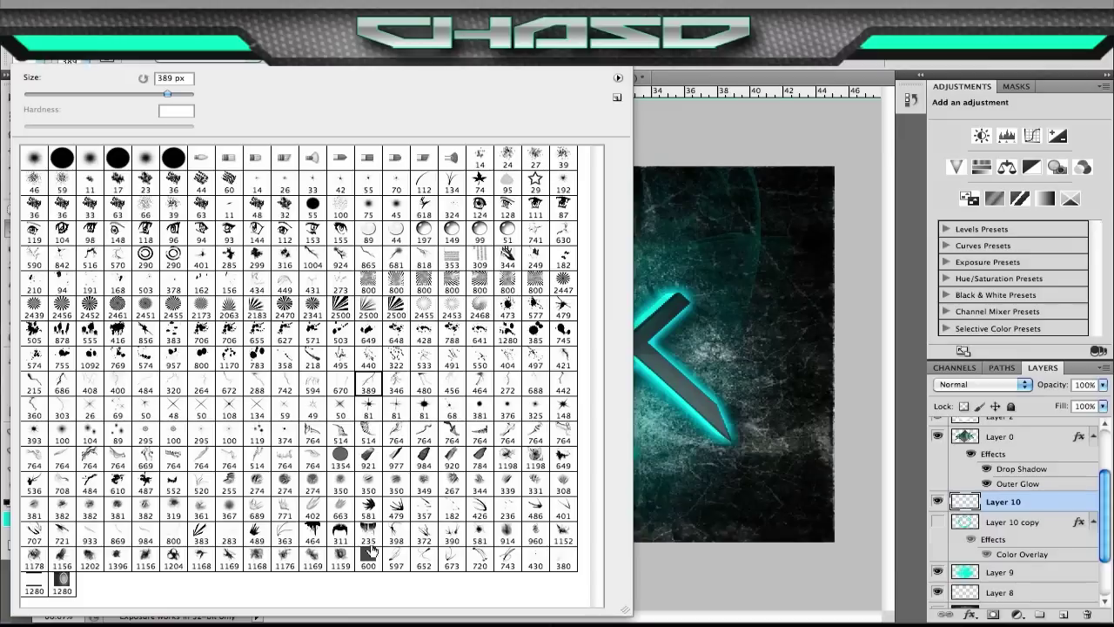
double_click(171, 464)
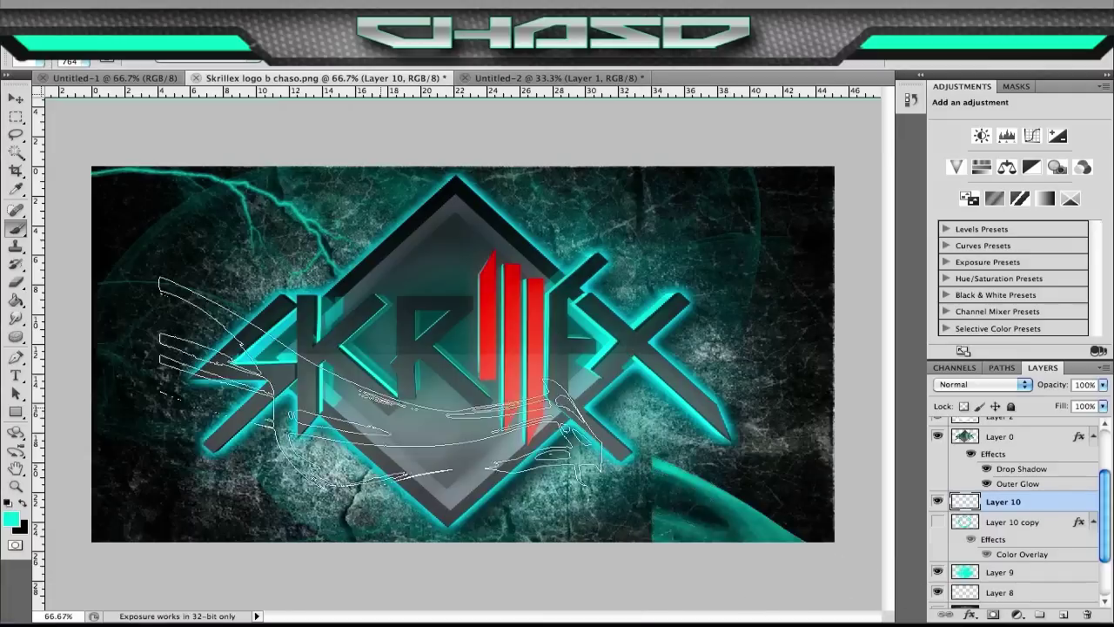
left_click(1071, 615)
right_click(421, 446)
double_click(327, 434)
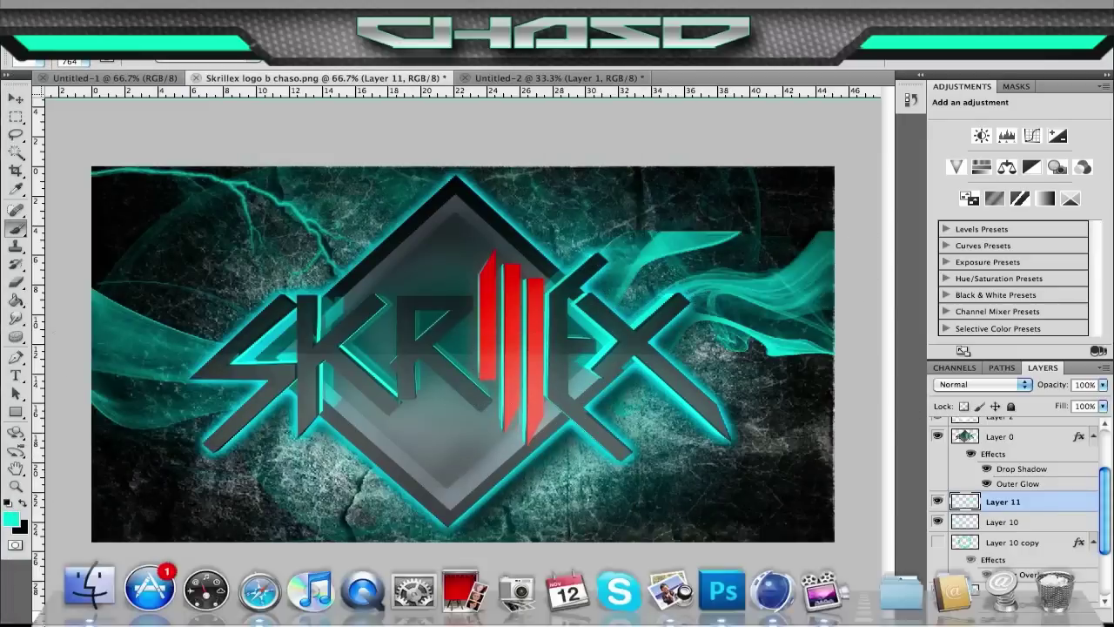
left_click(773, 376)
left_click(1002, 521)
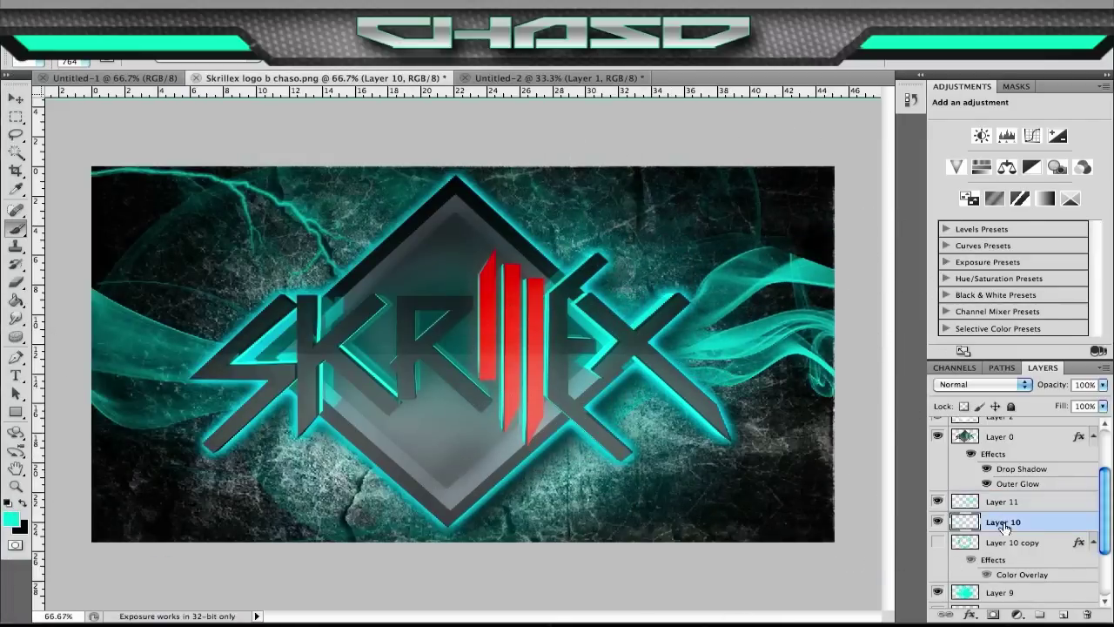
key("e")
key("ctrl+z")
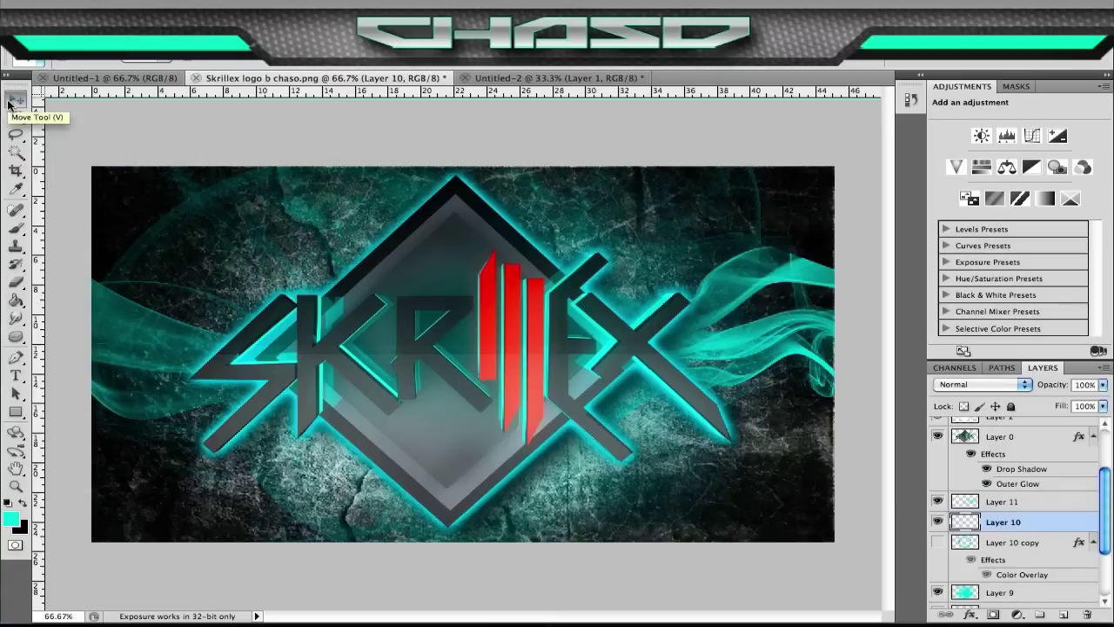
Add a new layer and set the foreground colour to a dark tone.
left_click(1062, 615)
left_click(24, 504)
left_click(11, 519)
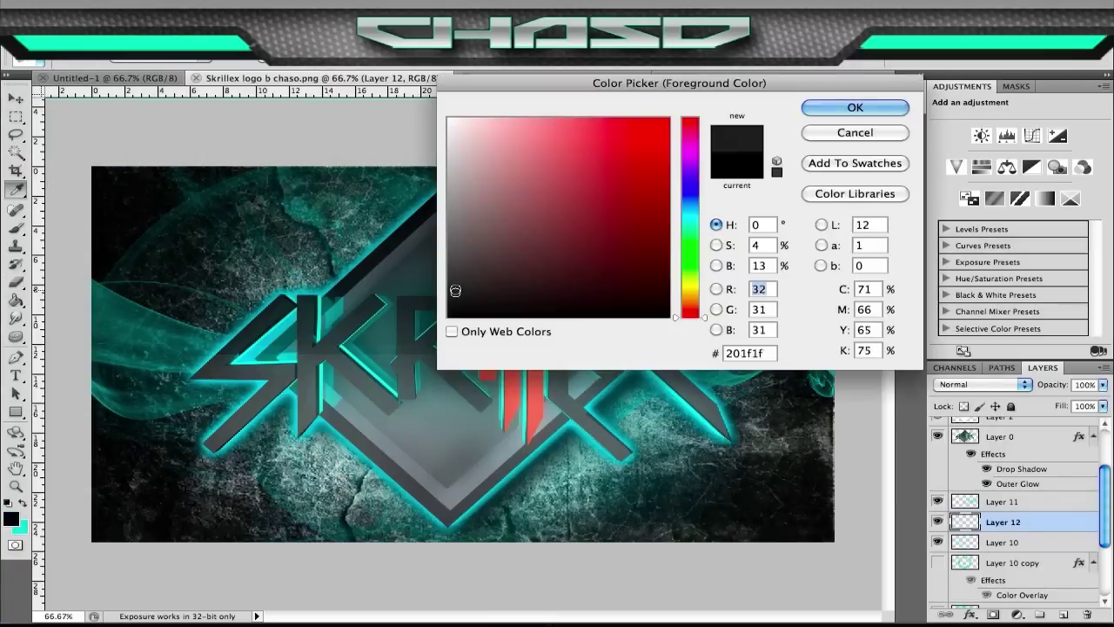
left_click(854, 107)
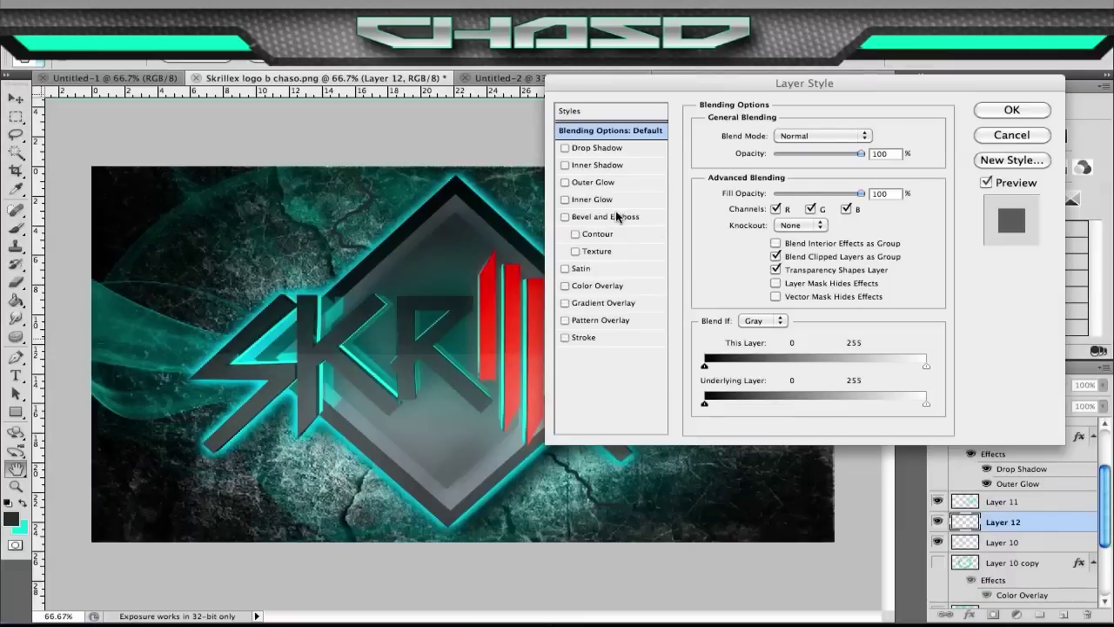
Give Layer 12 a drop shadow with 100% spread in Overlay mode, bevel and emboss off.
left_click(587, 217)
left_click(813, 137)
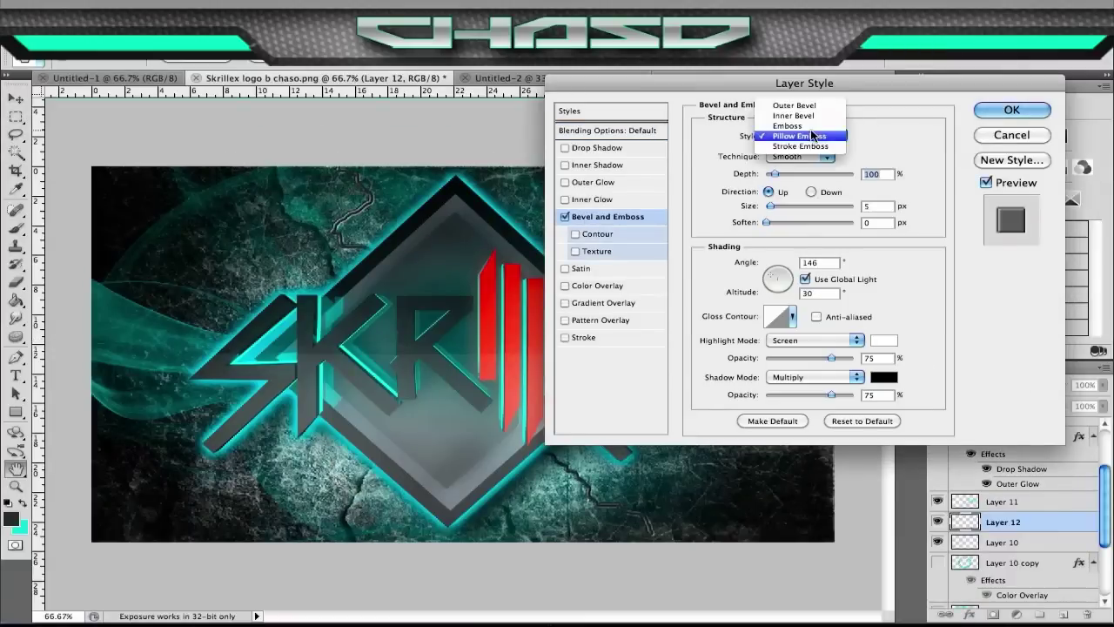
left_click(787, 105)
left_click(566, 217)
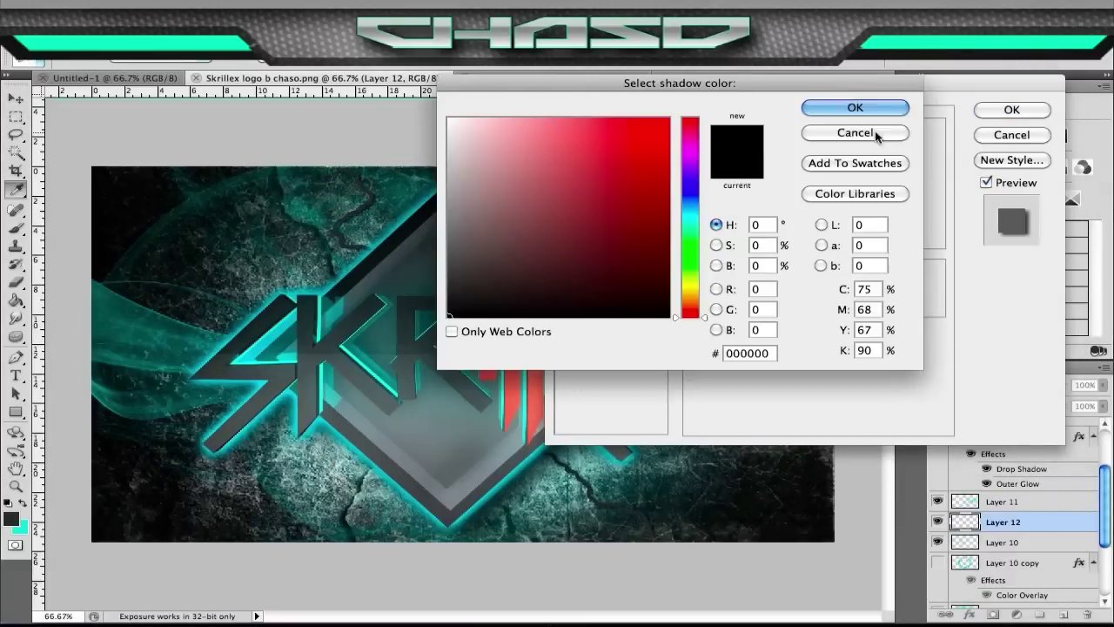
left_click_drag(753, 218, 839, 217)
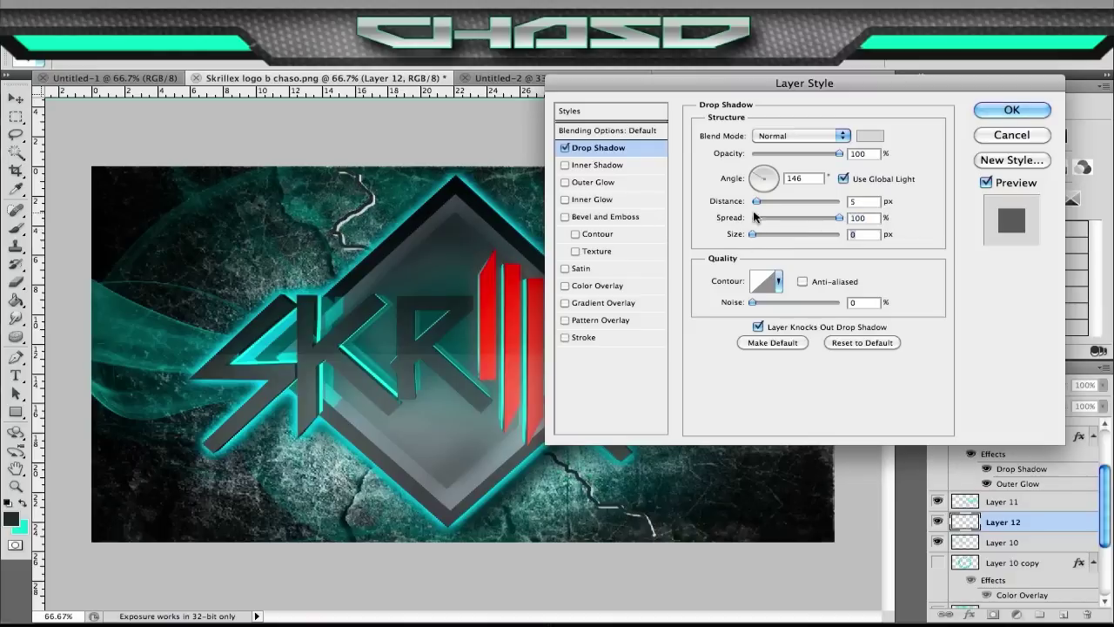
type("1")
left_click(824, 137)
left_click(766, 288)
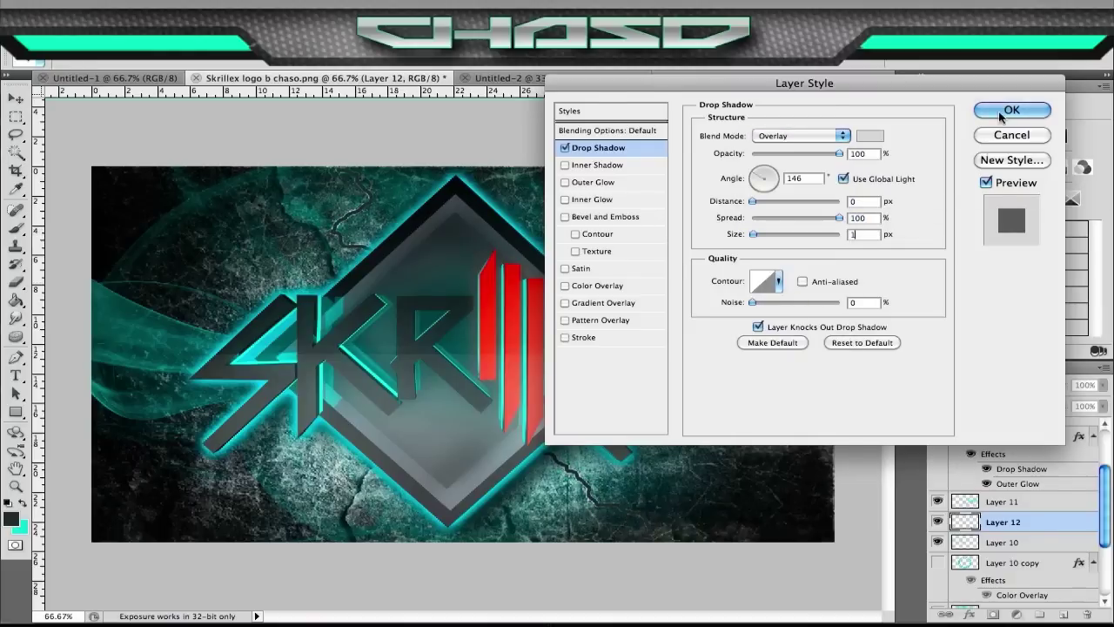
left_click(1009, 110)
key("alt+shift+period")
Create a dark-filled Layer 13 on top and delete the watermark text layer.
key("ctrl+shift+alt+n")
key("alt+BackSpace")
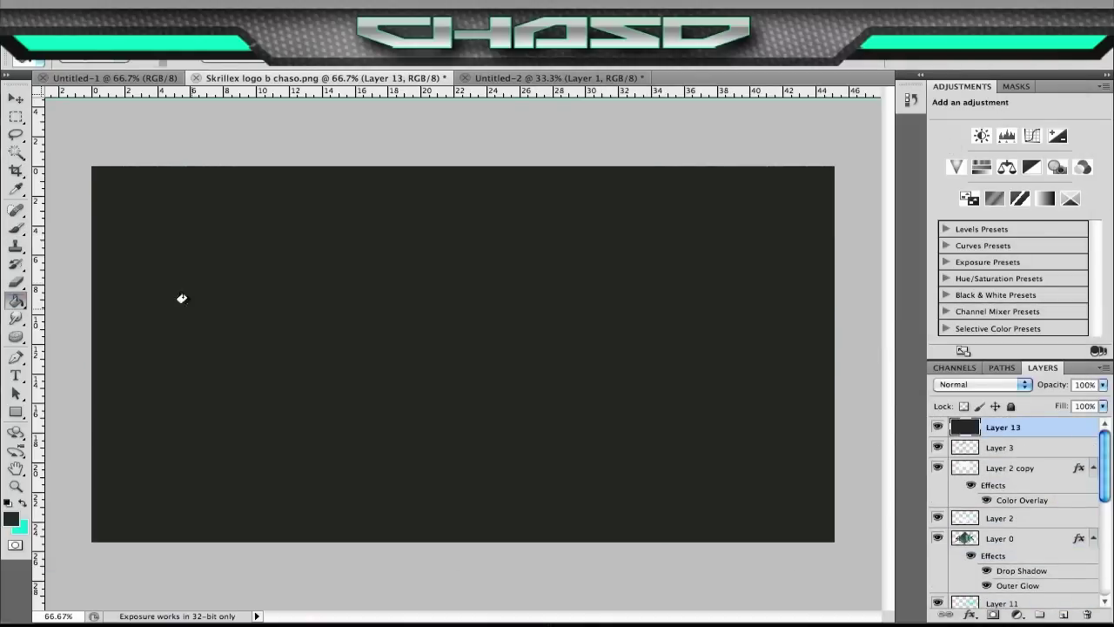
key("m")
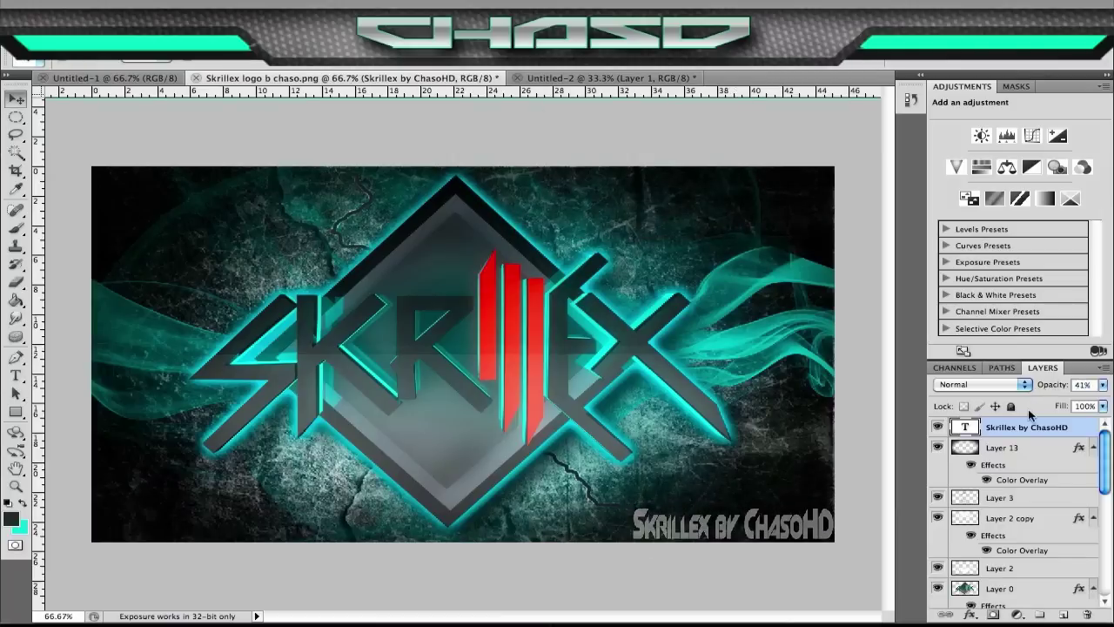
key("Delete")
left_click(131, 7)
Place the ChainSaw C Logo PNG, scaled down to a small bottom-right badge.
left_click(216, 323)
left_click(505, 114)
left_click(651, 155)
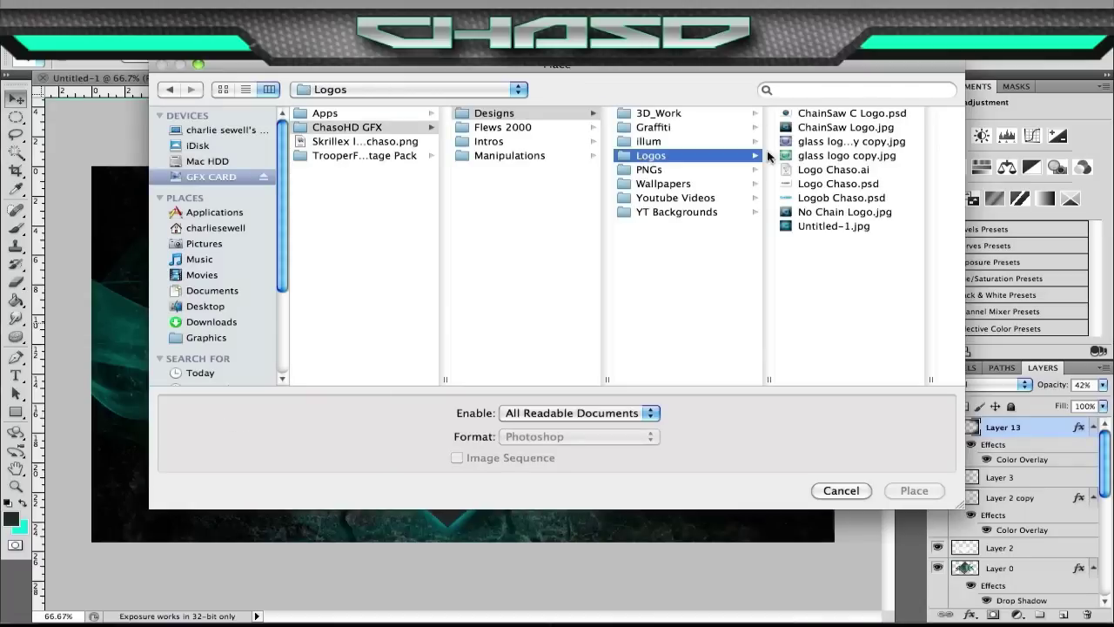
left_click(648, 169)
double_click(827, 139)
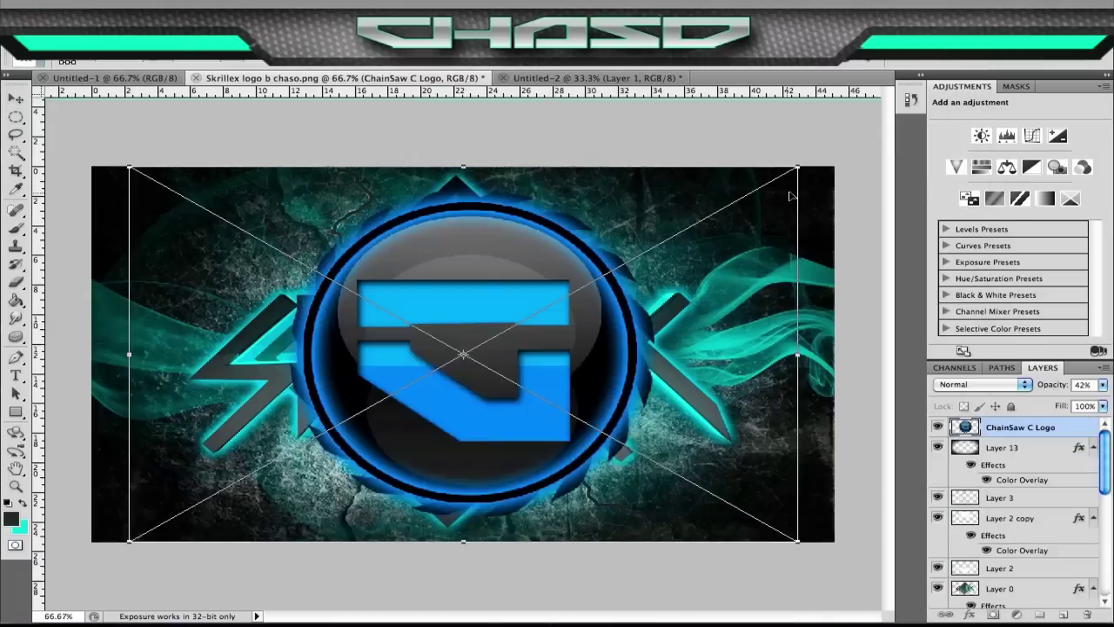
mouse_move(870, 169)
left_mouse_down()
mouse_move(493, 347)
mouse_move(789, 499)
left_mouse_up()
left_click_drag(734, 467, 744, 480)
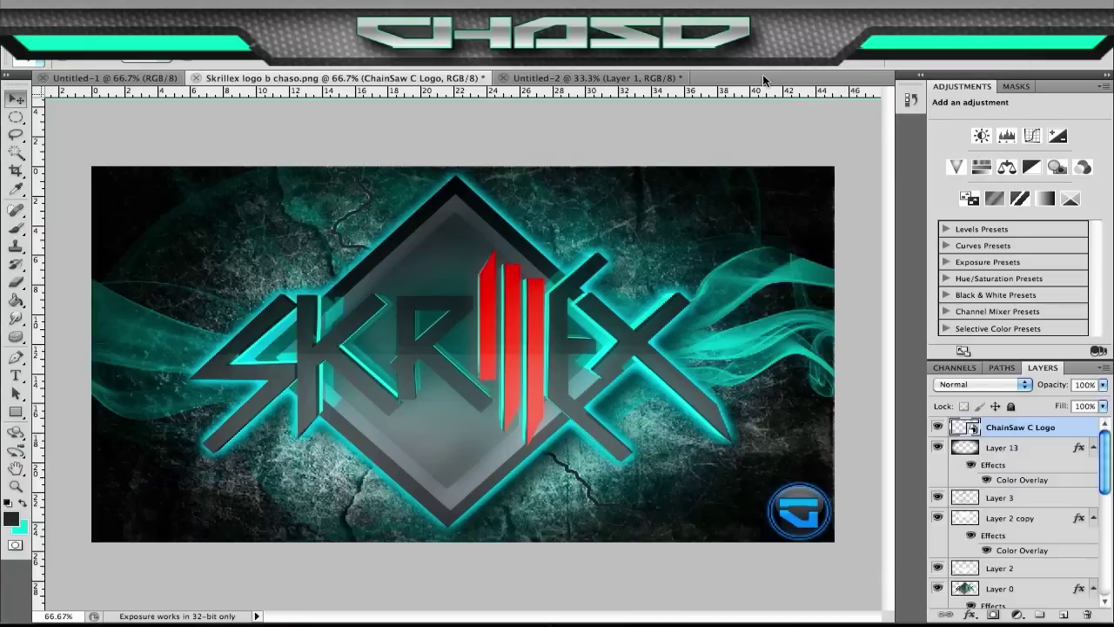
Show the Layer 7 grunge texture in Overlay mode at lower opacity.
scroll(1018, 505, "down", 5)
left_click(1003, 551)
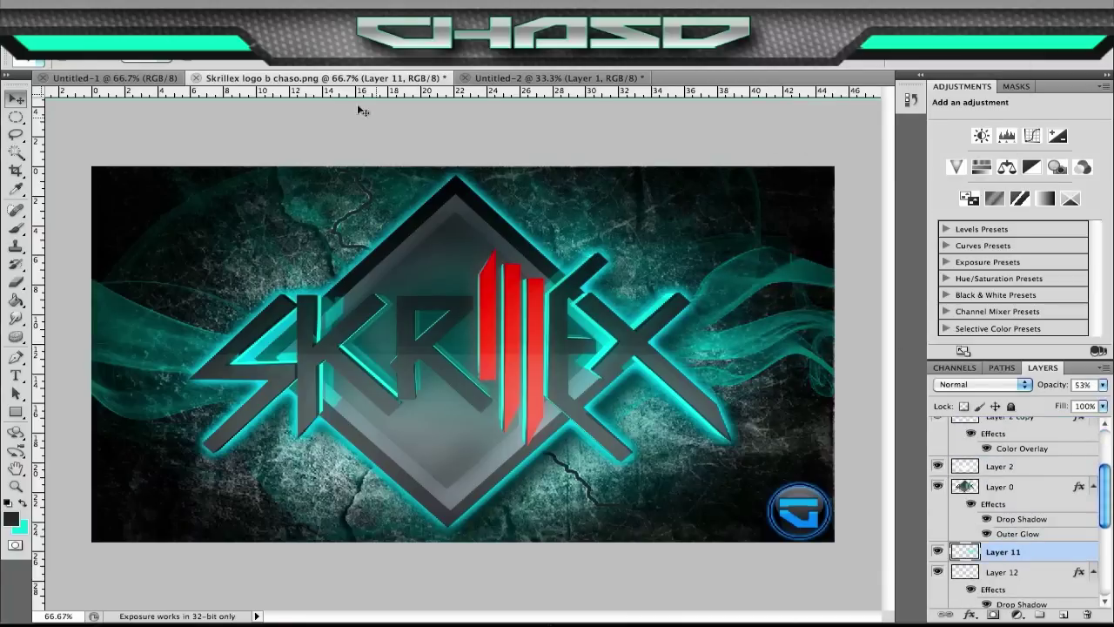
scroll(1018, 504, "down", 3)
left_click(1009, 573)
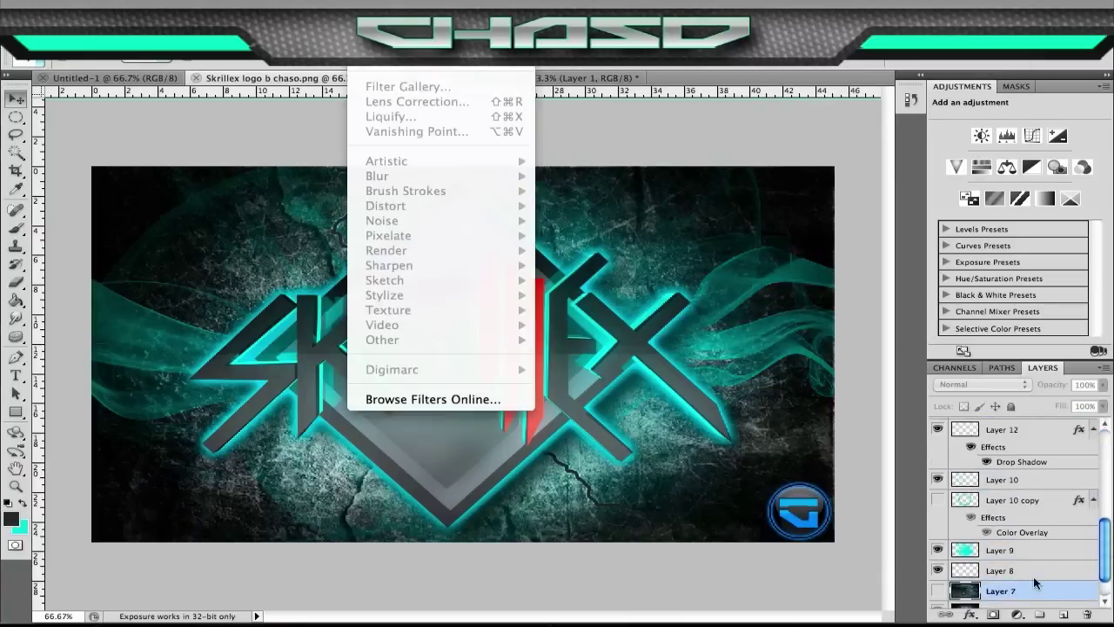
left_click(937, 570)
scroll(937, 530, "up", 3)
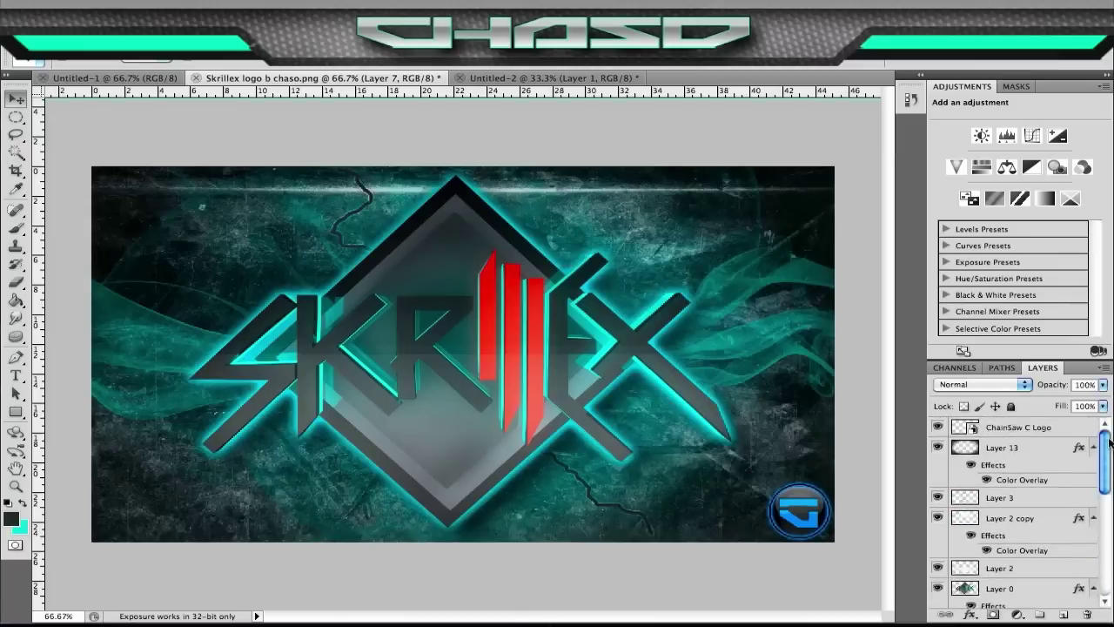
scroll(938, 557, "down", 1)
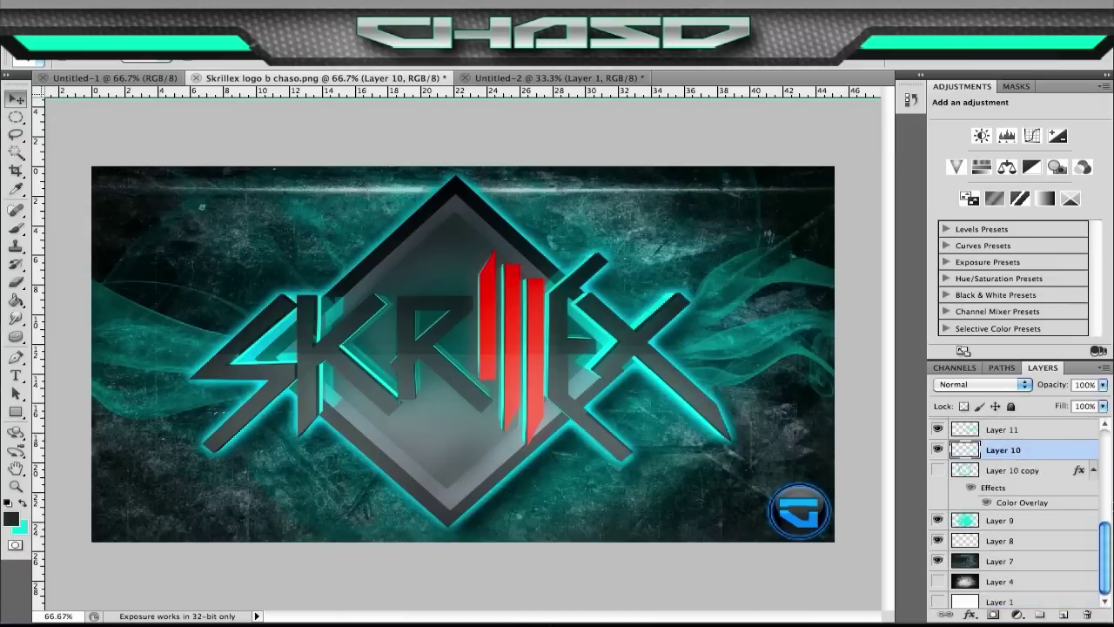
left_click(981, 384)
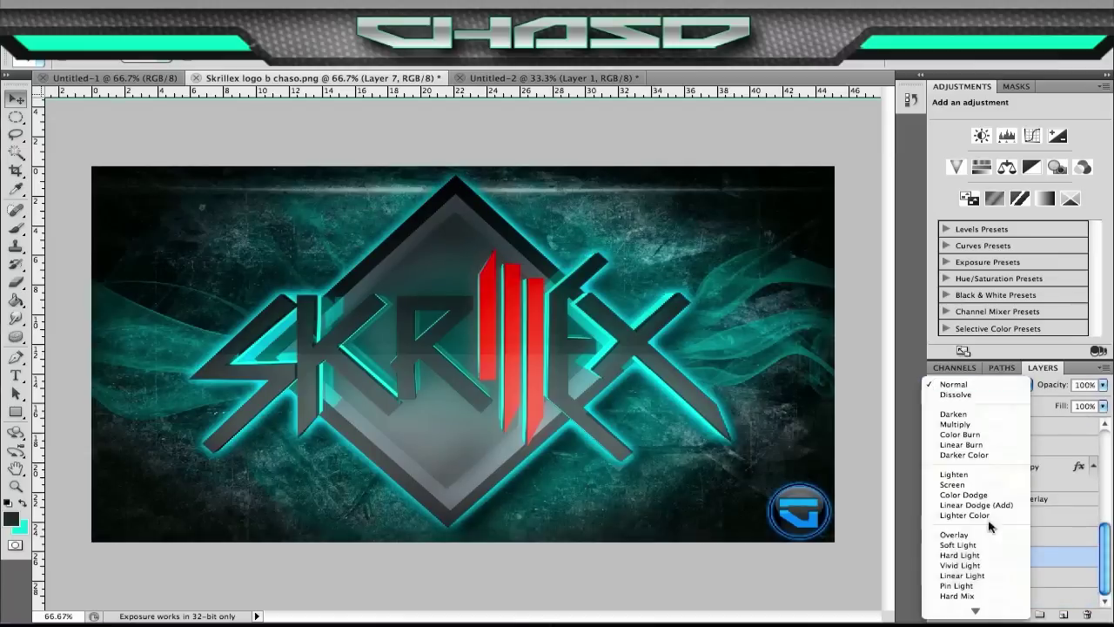
left_click(975, 534)
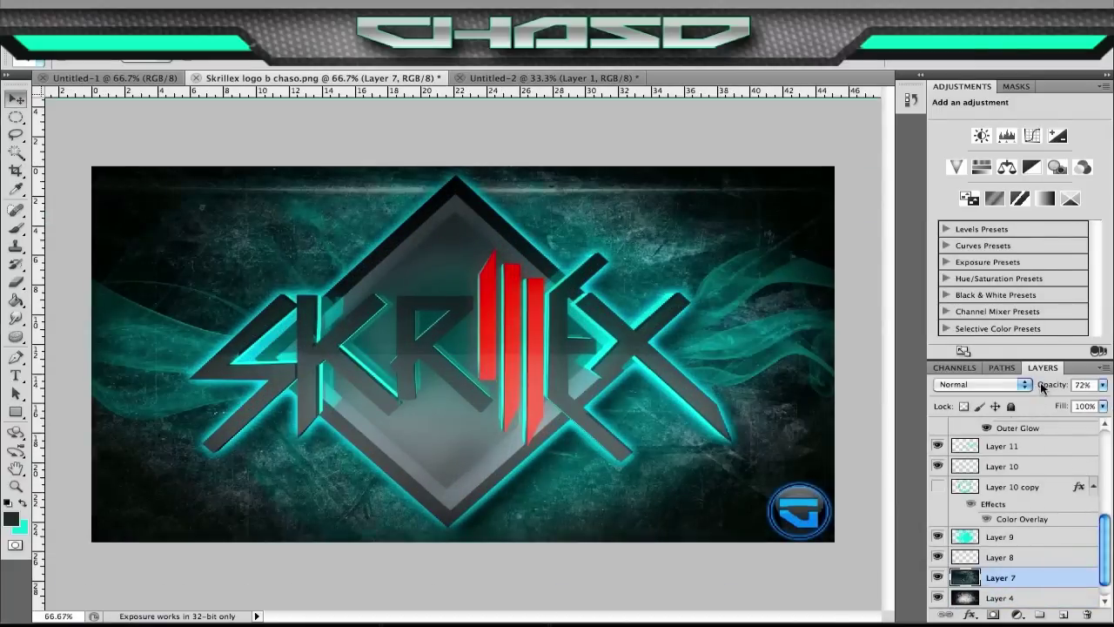
left_click_drag(1050, 384, 1020, 392)
Soften Layer 7 with a Gaussian Blur of radius 17.3.
left_click(374, 9)
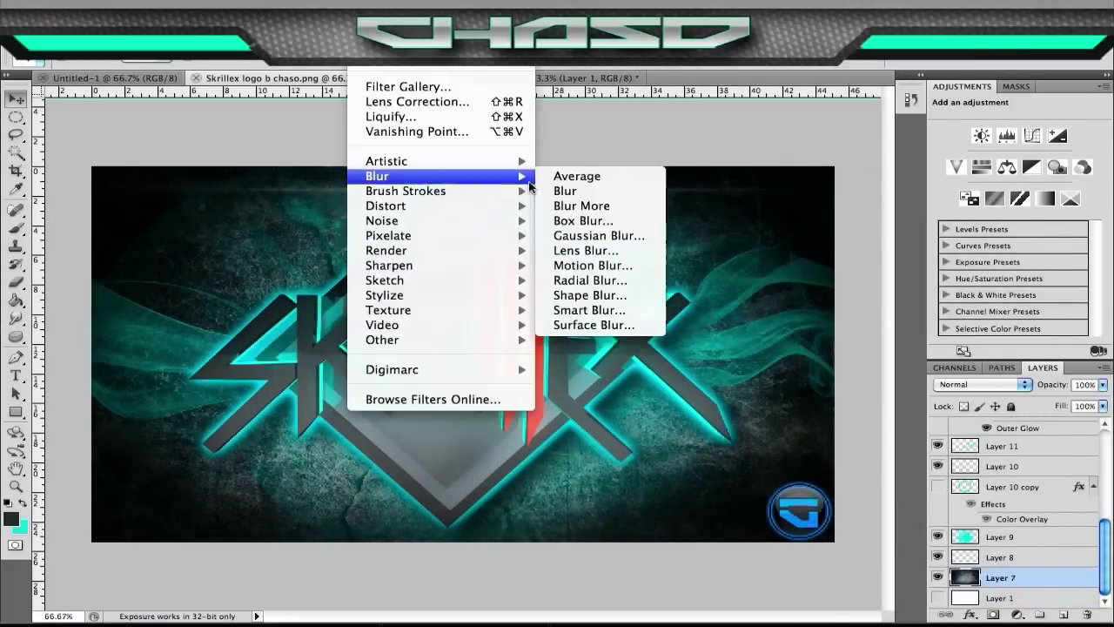
left_click(591, 251)
left_click_drag(947, 363, 848, 364)
left_click(1064, 150)
Place HD_Shockwave_Blue.mov from the TrooperFX folder and preview its animation.
left_click(128, 9)
left_click(153, 322)
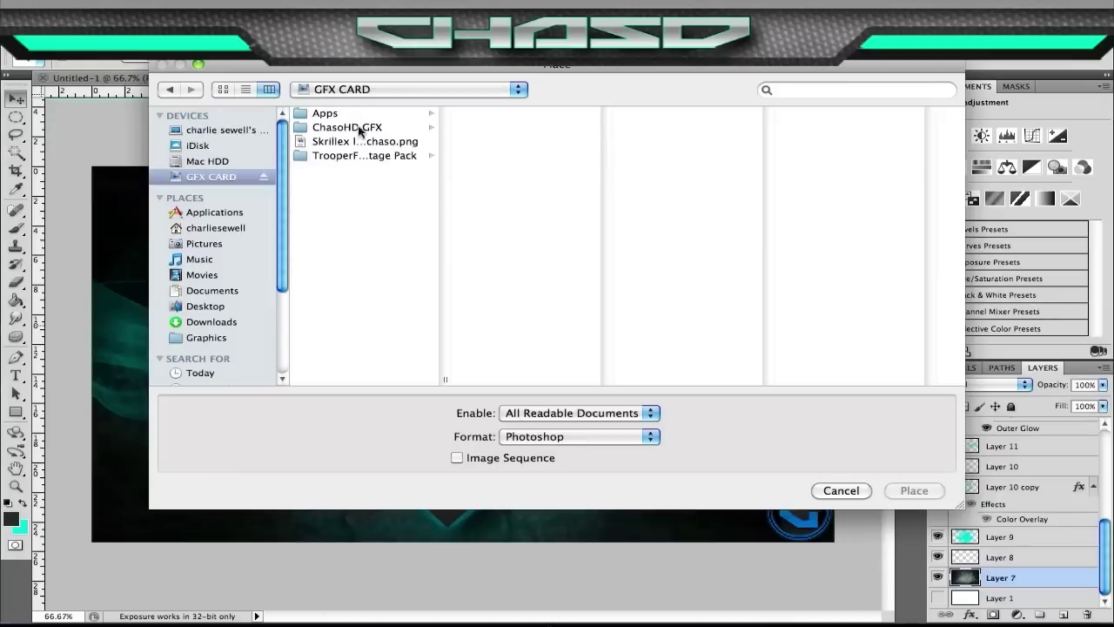
left_click(364, 155)
left_click(526, 155)
key("Return")
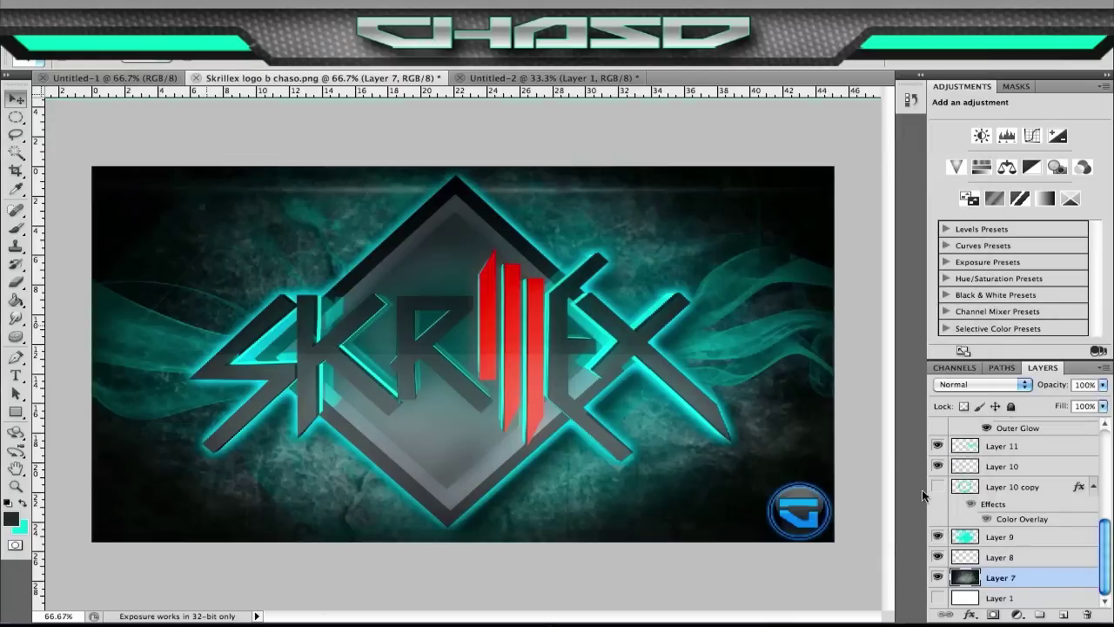
key("Return")
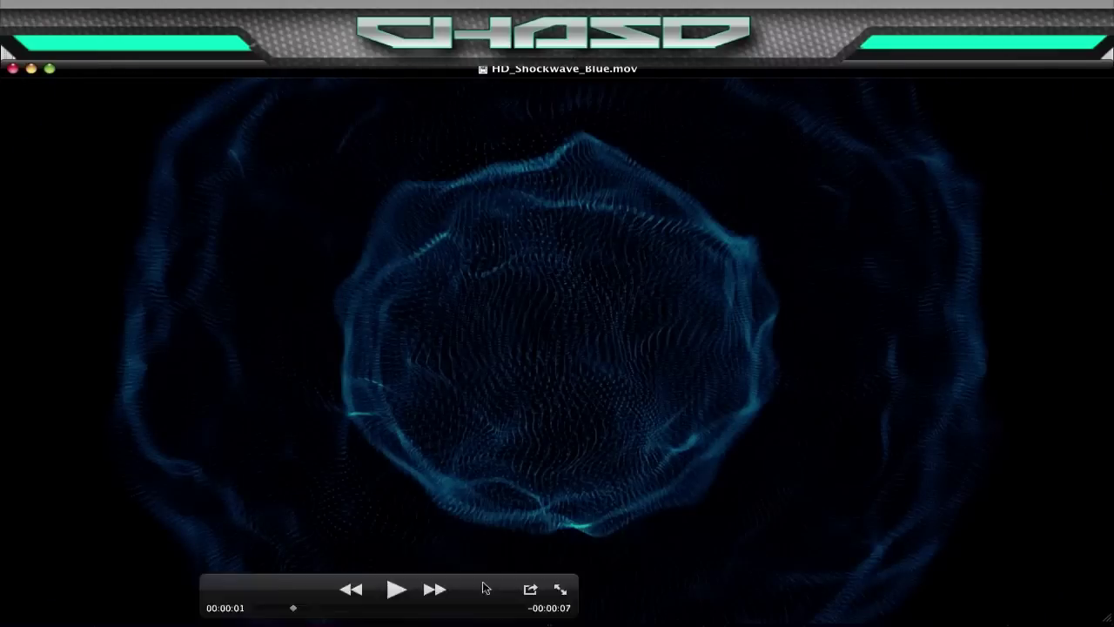
left_click(925, 96)
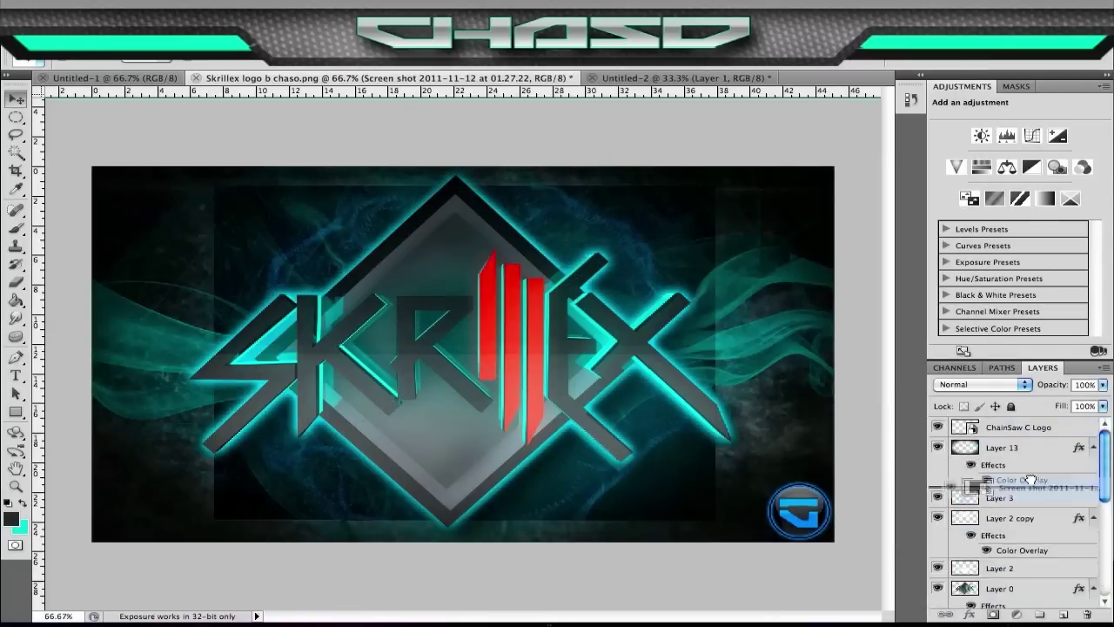
Move the shockwave layer below Layer 13 and blend it in Screen mode.
left_click_drag(1030, 479, 1027, 492)
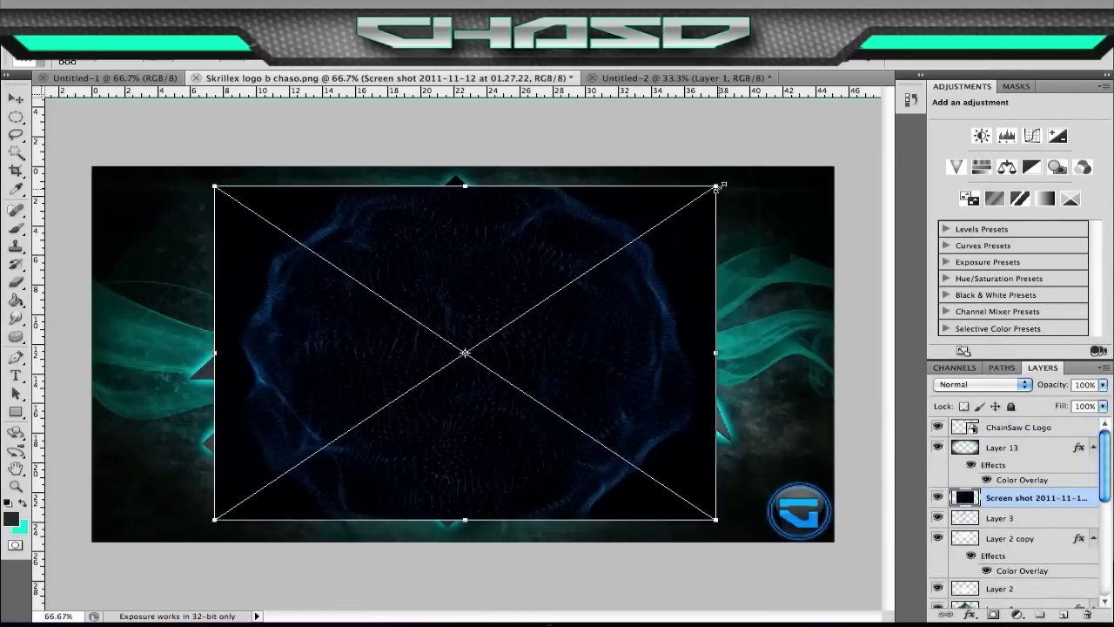
left_click(981, 383)
left_click(965, 505)
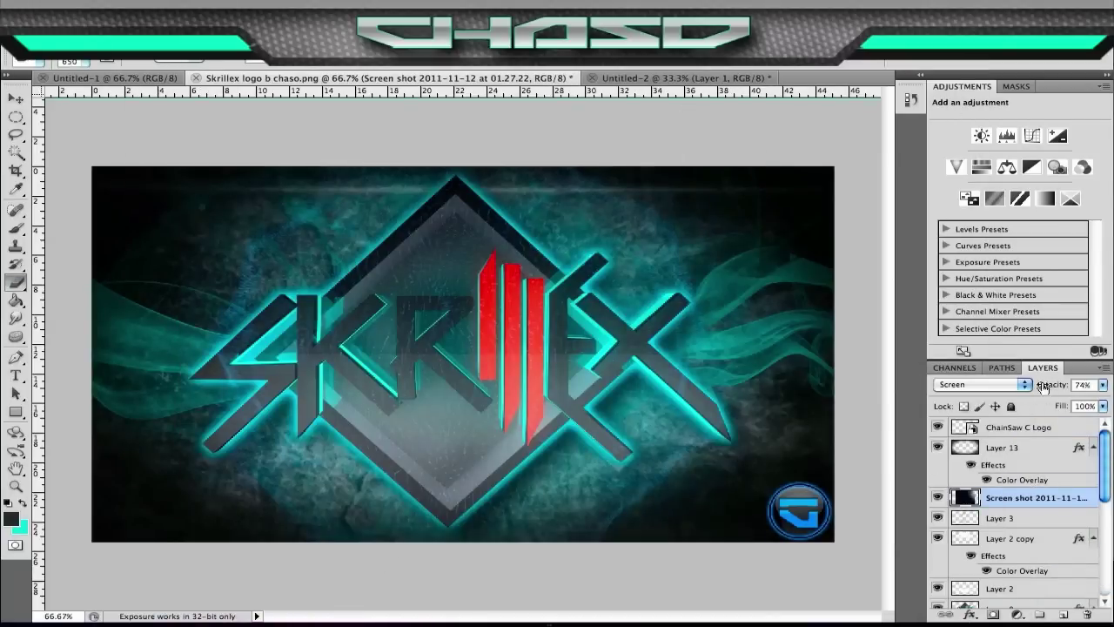
Place the Big_Blue_00000 lens flare and set it to Screen blending.
left_click(139, 9)
left_click(162, 322)
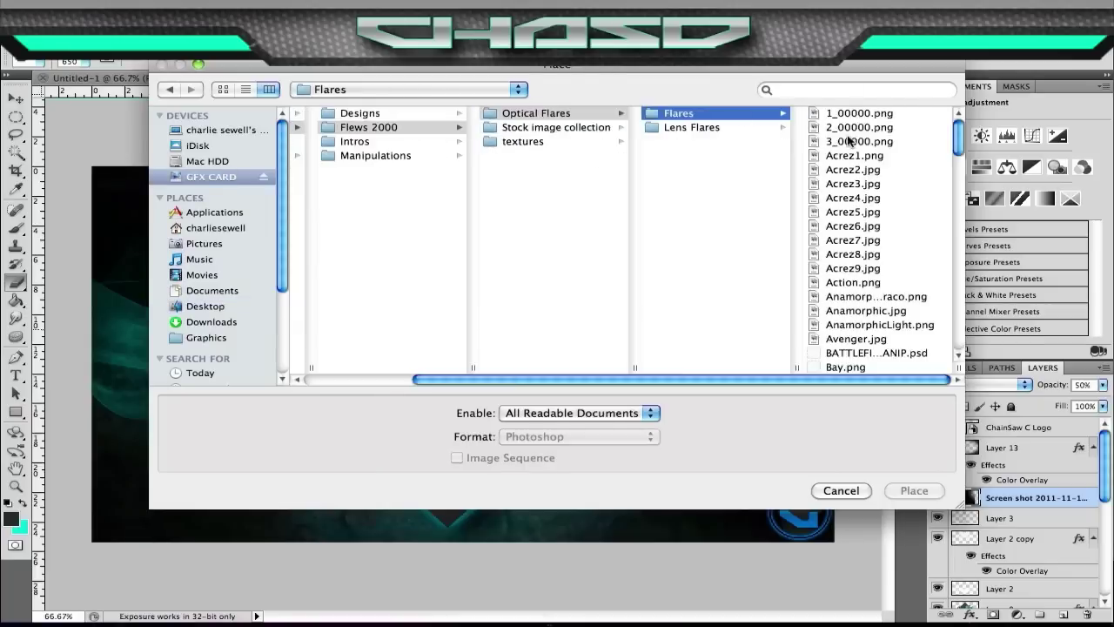
key("Down")
key("Down")
key("Down")
key("Down")
key("Down")
key("Down")
key("Down")
key("Down")
key("Down")
key("Return")
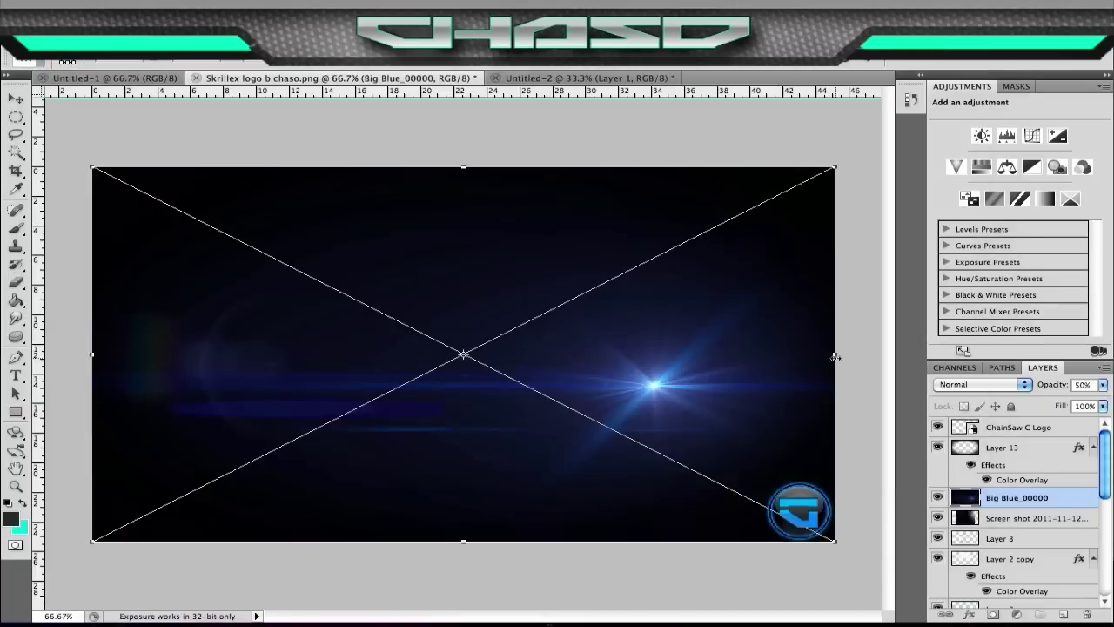
key("Return")
left_click(981, 384)
left_click(962, 363)
Duplicate the flare onto the letters and rotate the copy toward the lower right.
key("v")
left_click_drag(653, 530, 627, 448)
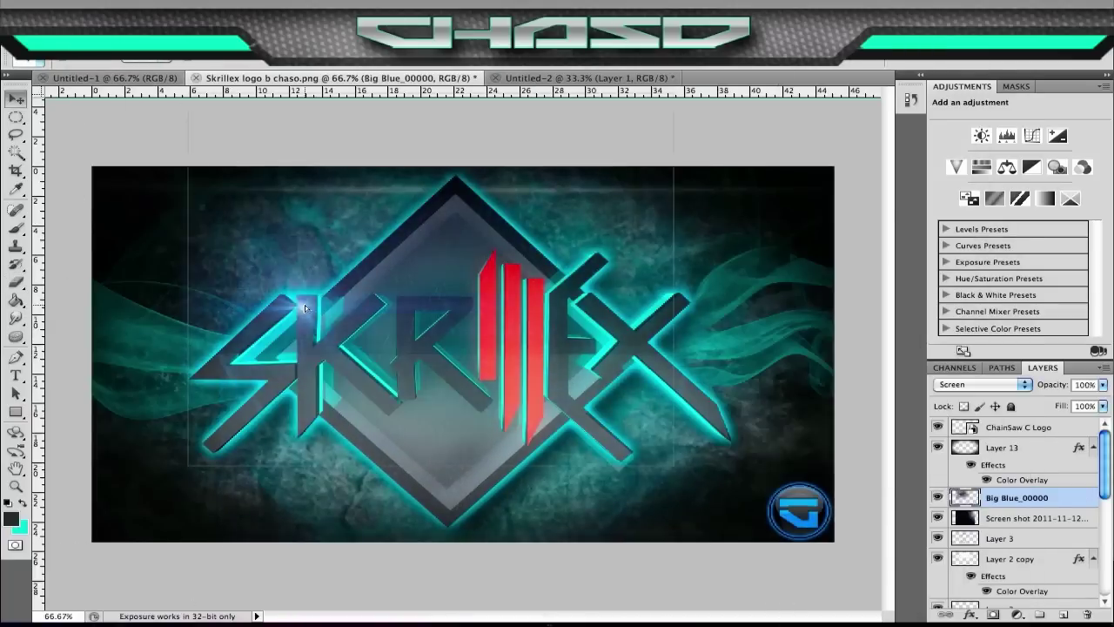
key("ctrl+t")
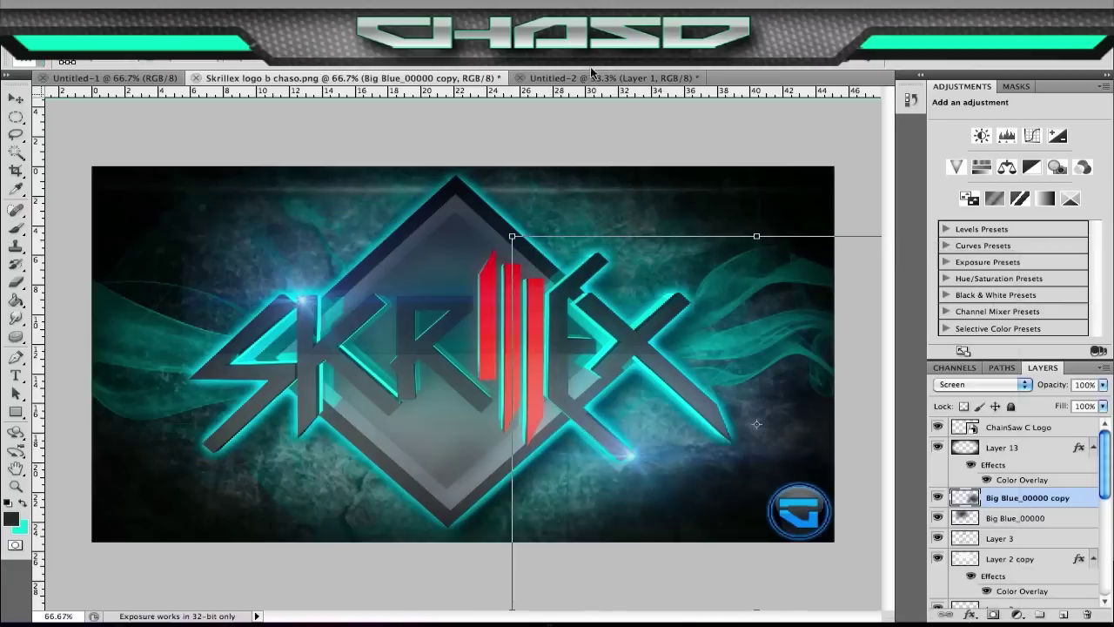
mouse_move(561, 392)
left_mouse_down()
mouse_move(562, 480)
mouse_move(583, 493)
left_mouse_up()
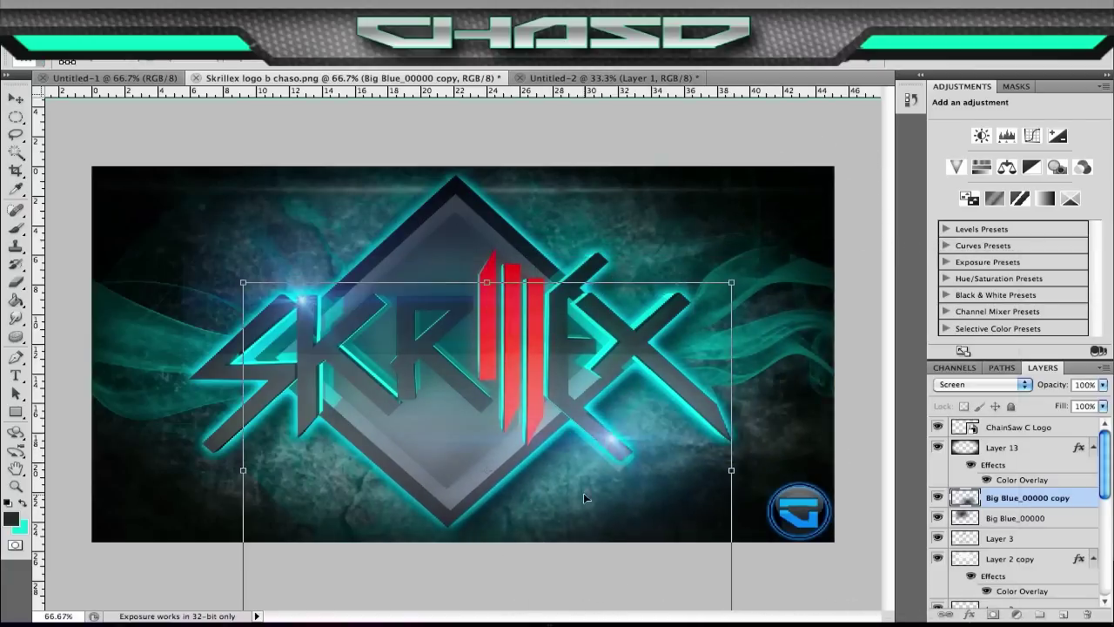
key("Return")
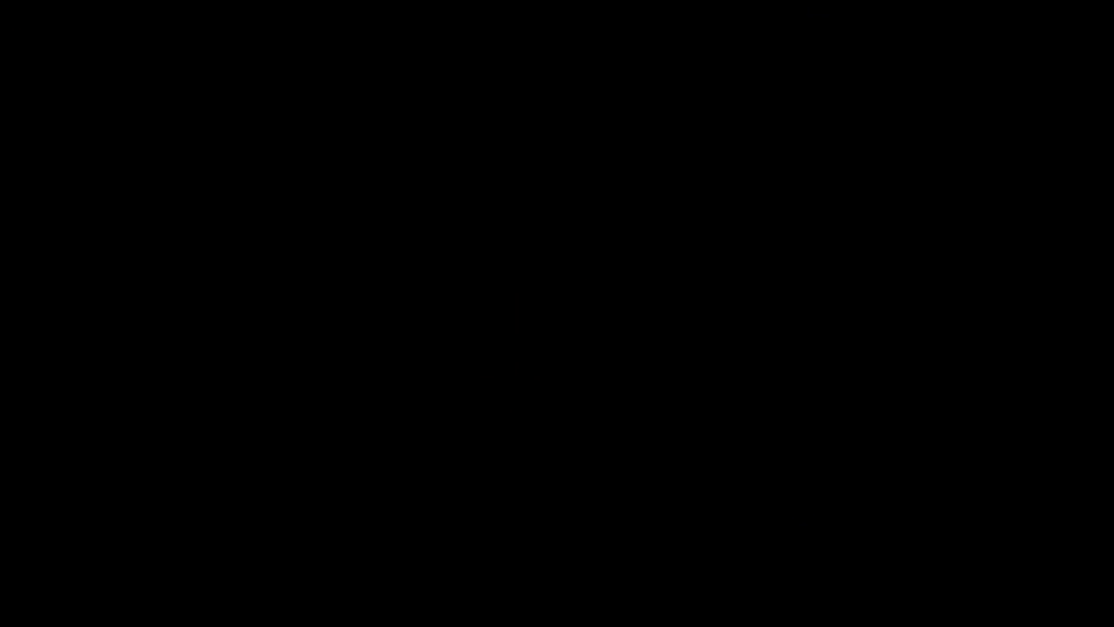